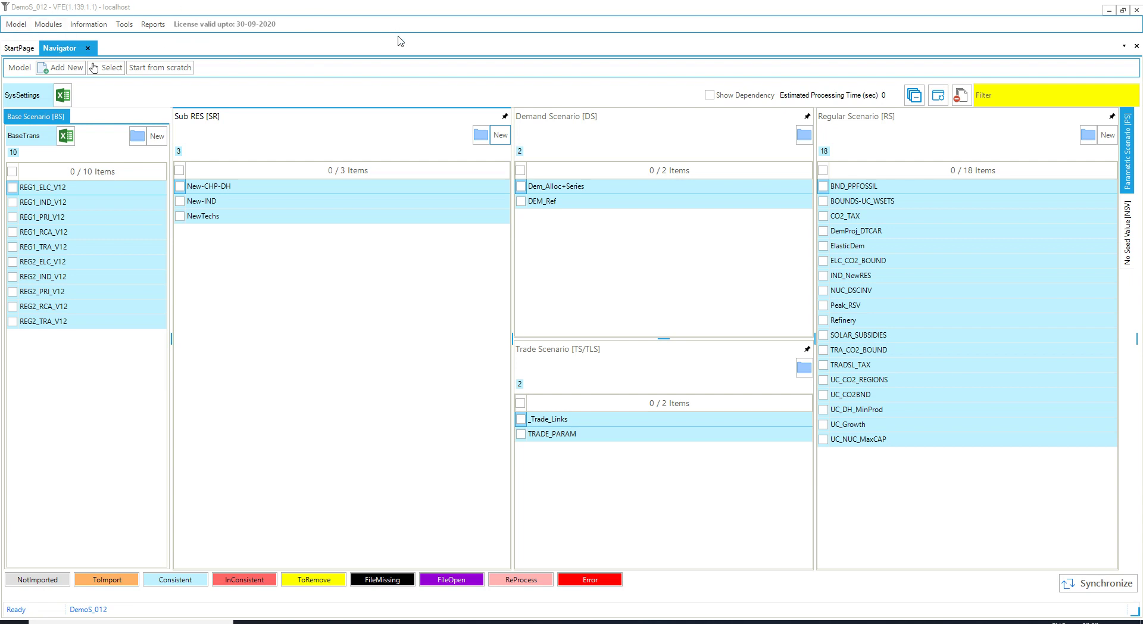
Open the DemoS_Adv model in a new window and bring that window to the front.
{"action": "left_click", "coordinate": [18, 27]}
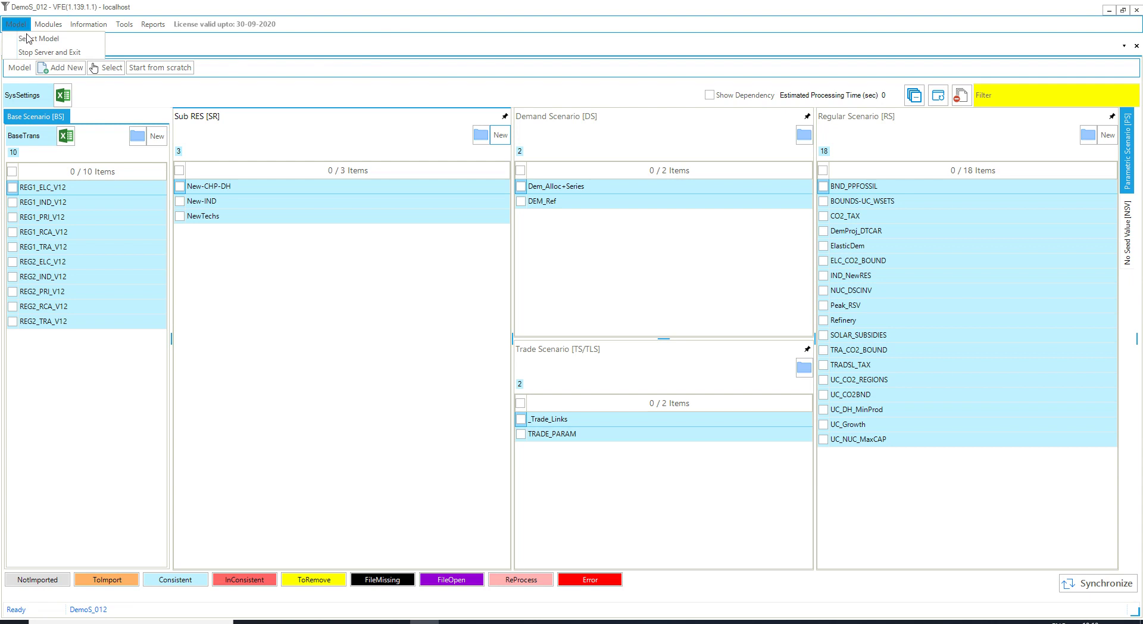
{"action": "left_click", "coordinate": [31, 39]}
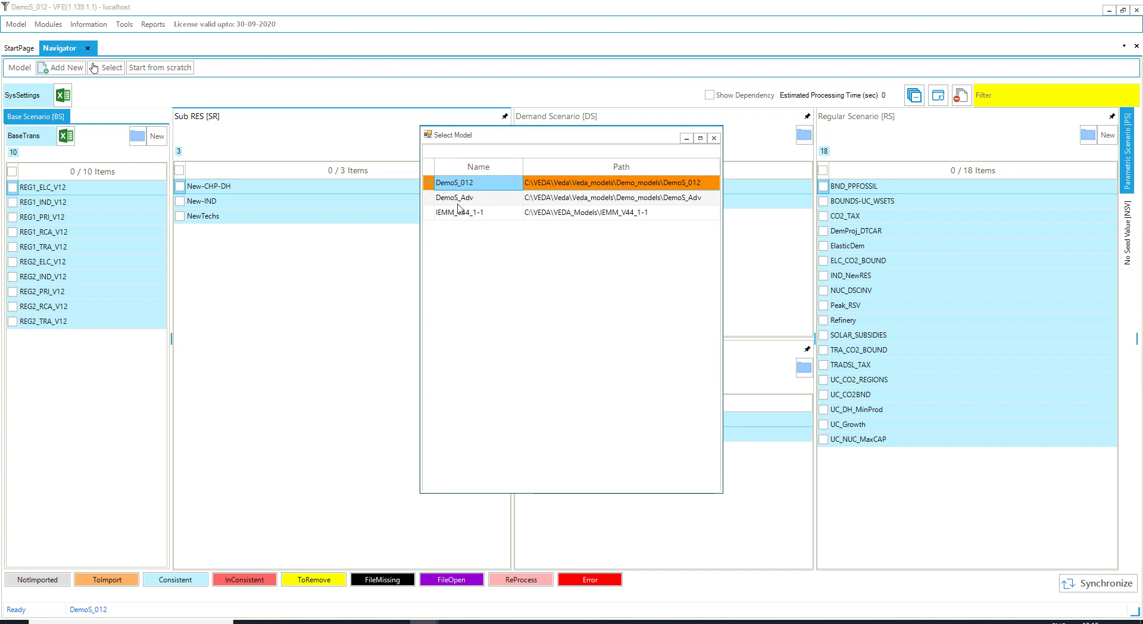
{"action": "double_click", "coordinate": [458, 204]}
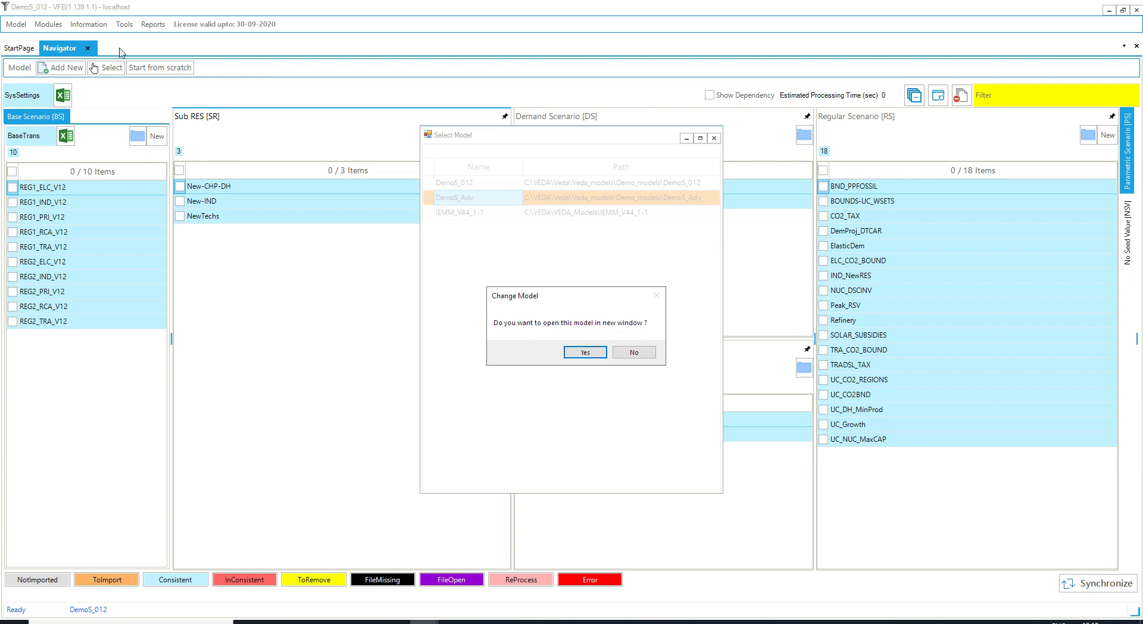
{"action": "left_click", "coordinate": [575, 353]}
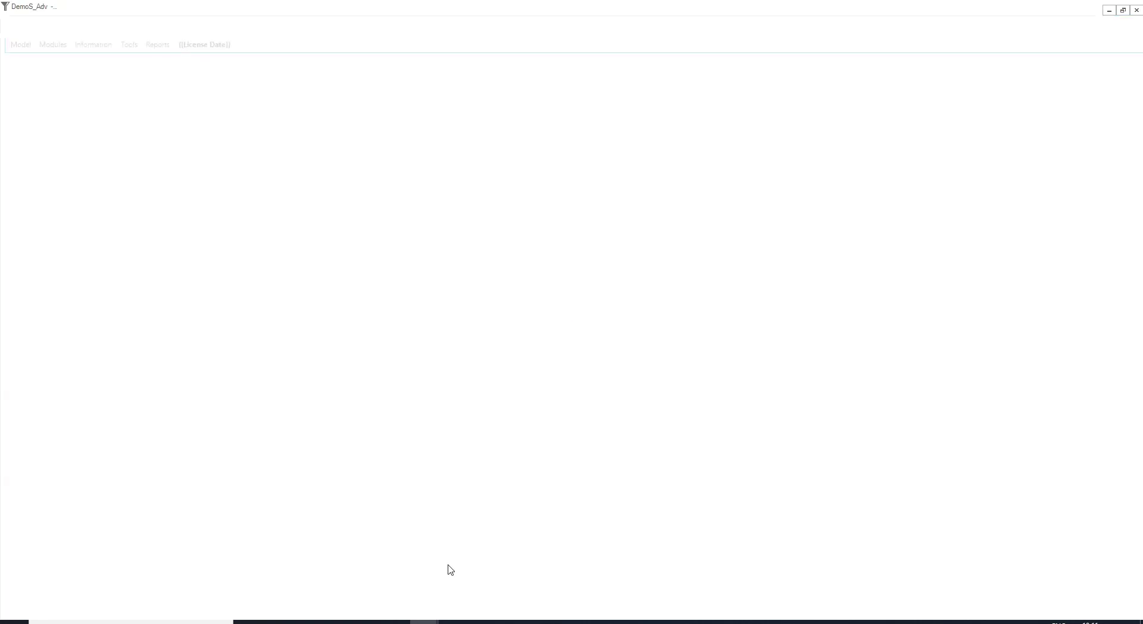
{"action": "mouse_move", "coordinate": [424, 622]}
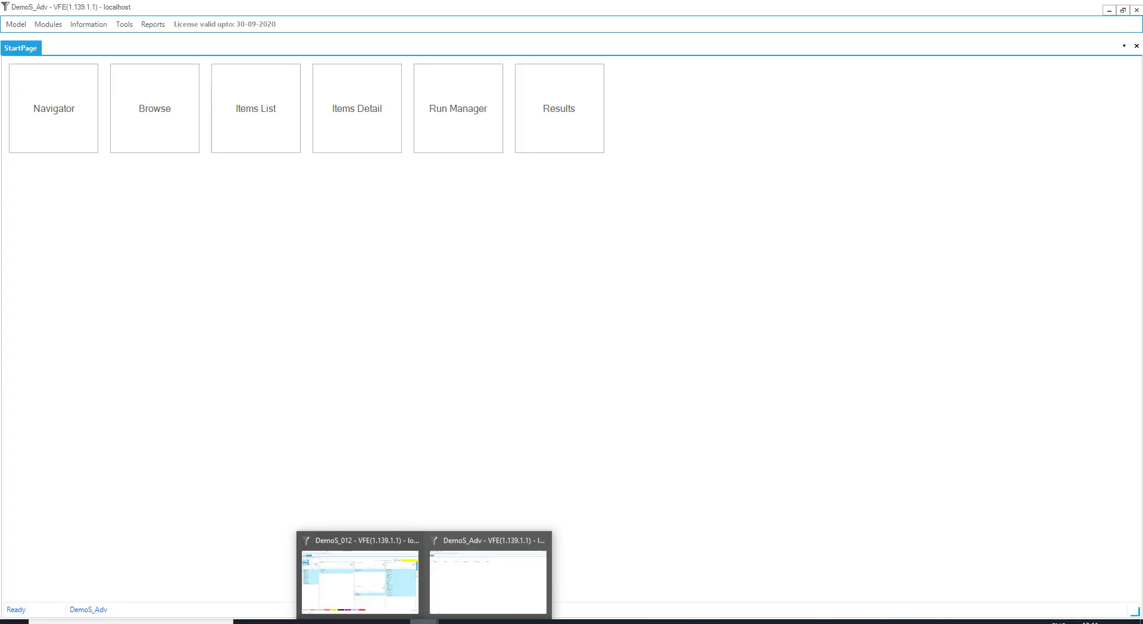
{"action": "left_click", "coordinate": [459, 571]}
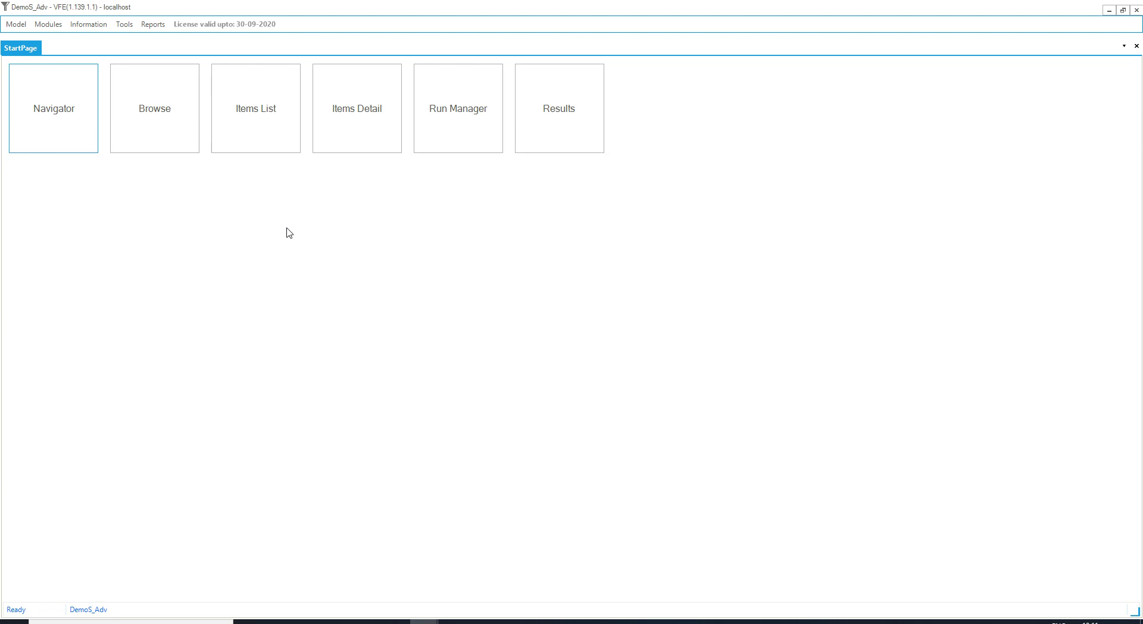
Open Items Detail and trace the AOTETOT process upstream through the AGRCOA commodity to the FTE-AGRCOA process.
{"action": "left_click", "coordinate": [23, 28]}
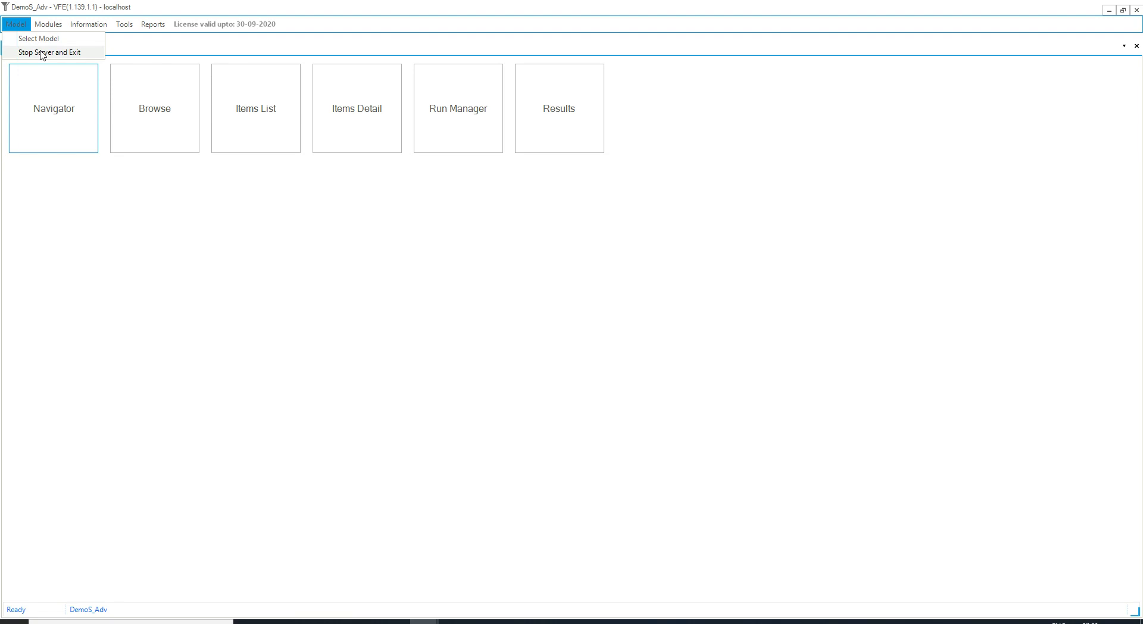
{"action": "mouse_move", "coordinate": [49, 29]}
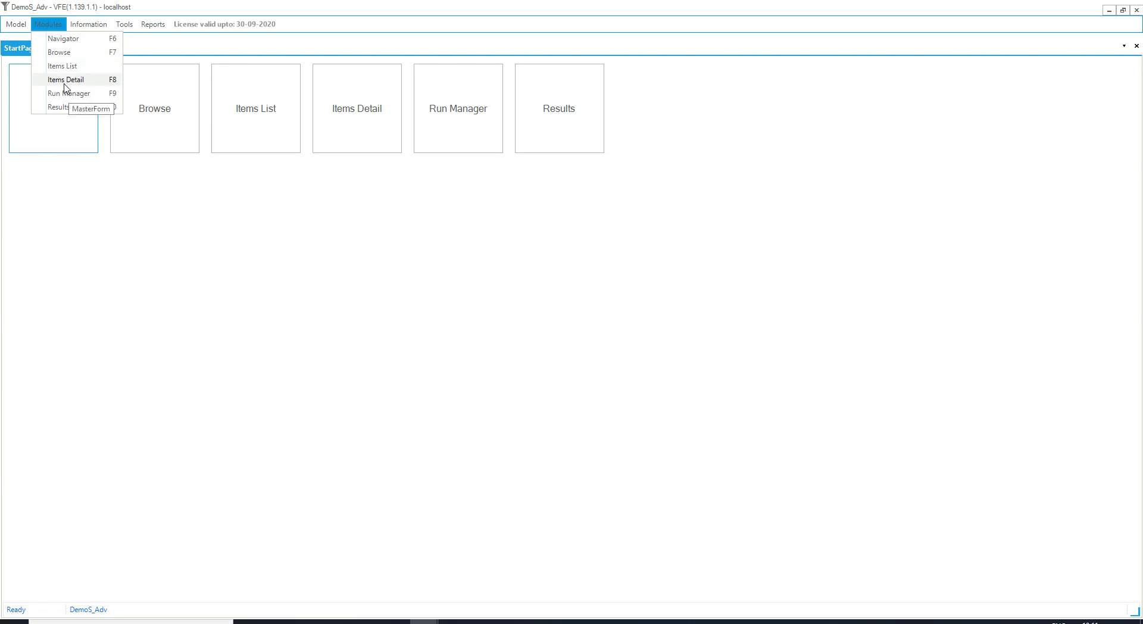
{"action": "key", "text": "Escape"}
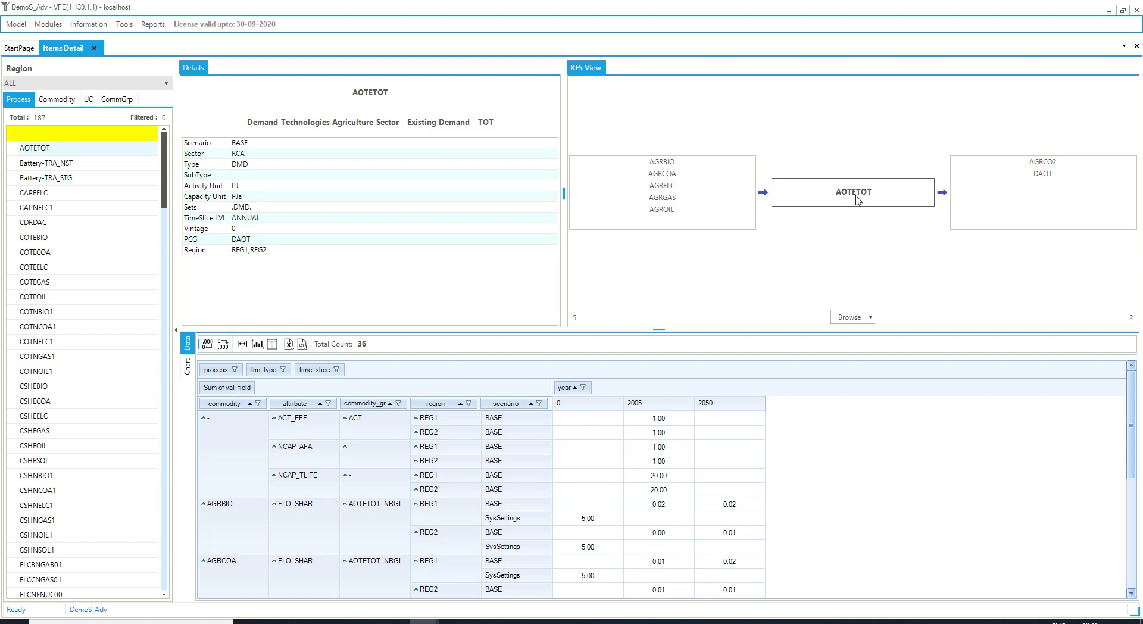
{"action": "double_click", "coordinate": [676, 175]}
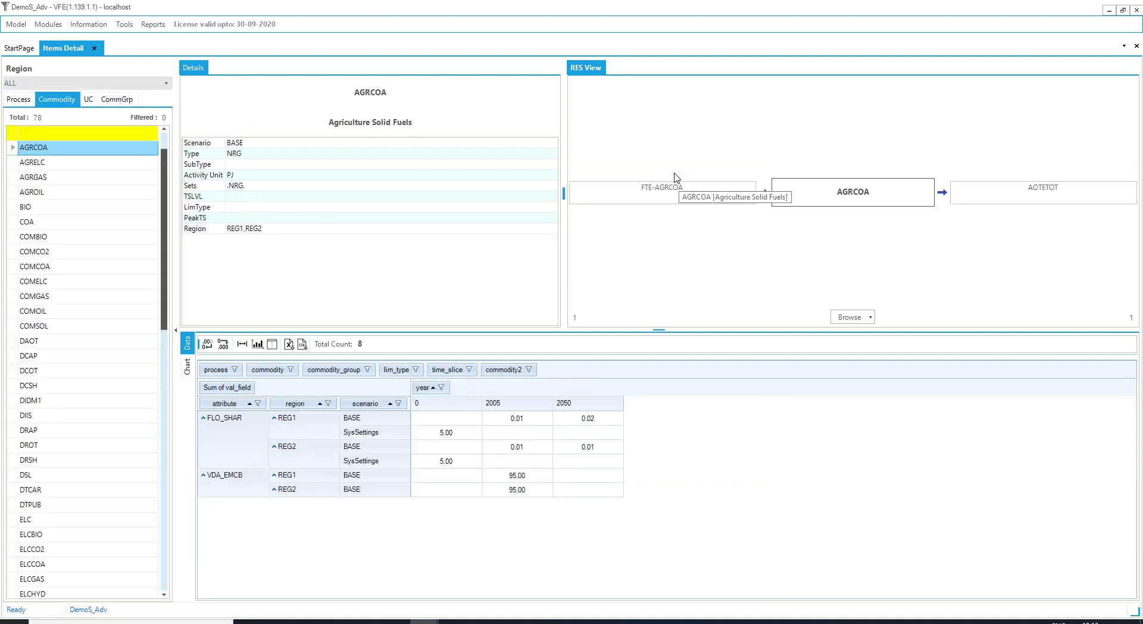
{"action": "double_click", "coordinate": [675, 181]}
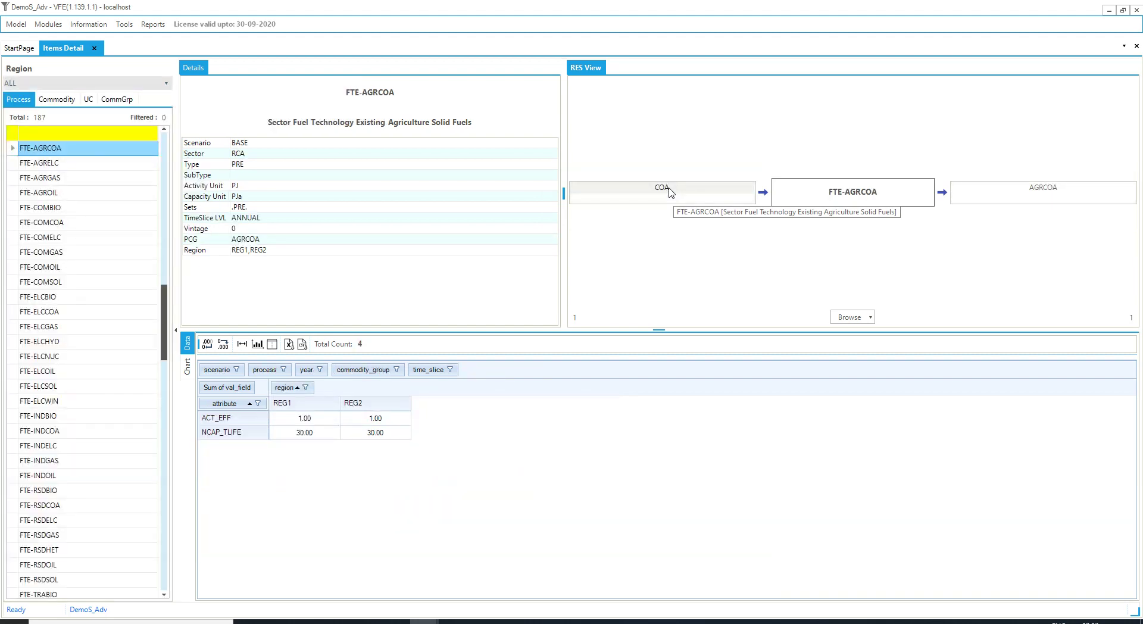
Open the TIMES attributes list, view the VA_HOUSESHCOOL and VA_HOUSESTOCK descriptions, and return to the first attribute.
{"action": "left_click", "coordinate": [49, 24]}
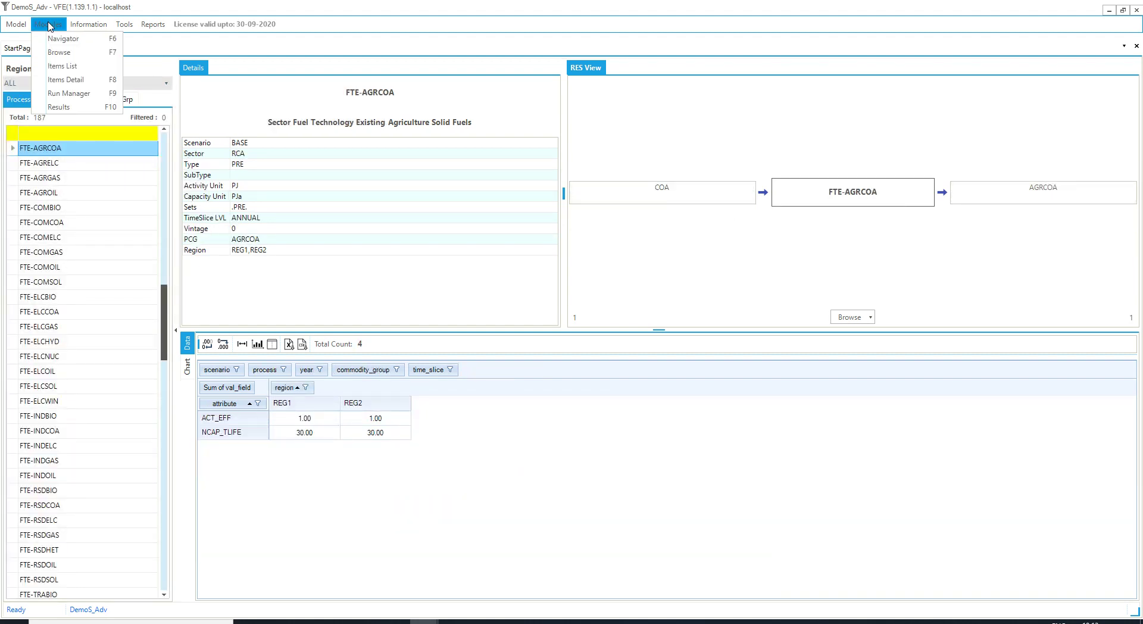
{"action": "mouse_move", "coordinate": [77, 30]}
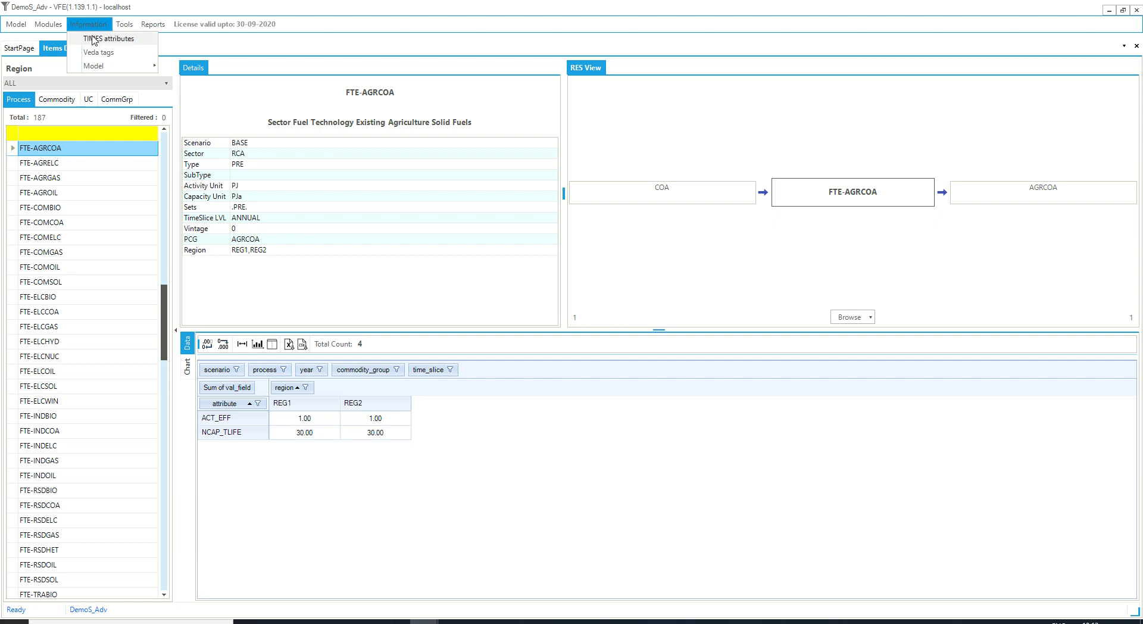
{"action": "left_click", "coordinate": [94, 39]}
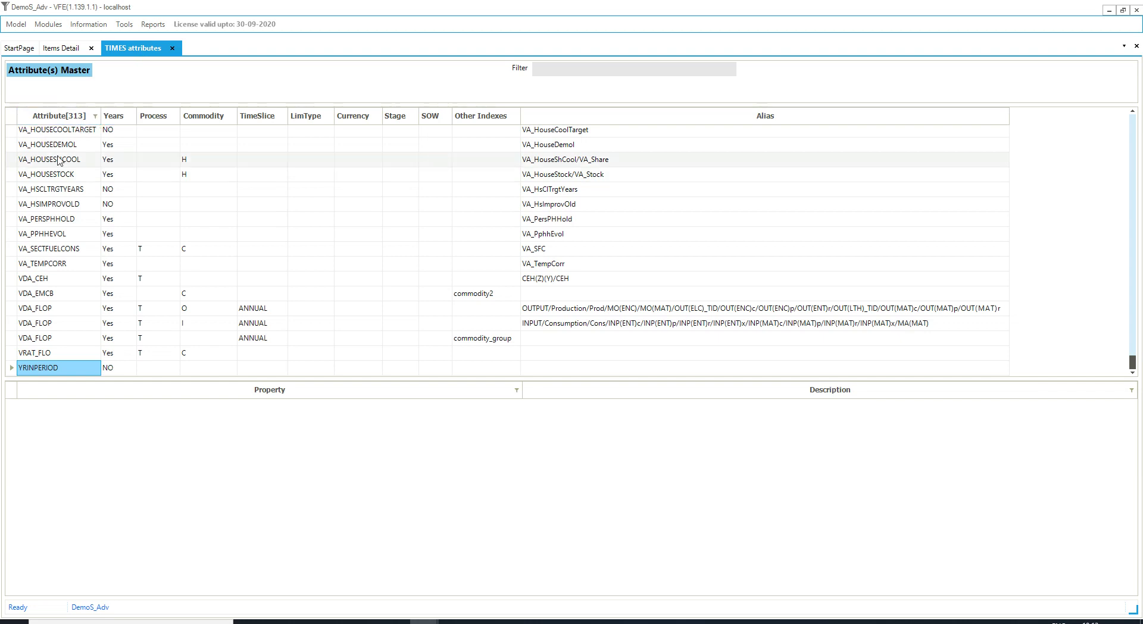
{"action": "left_click", "coordinate": [60, 160]}
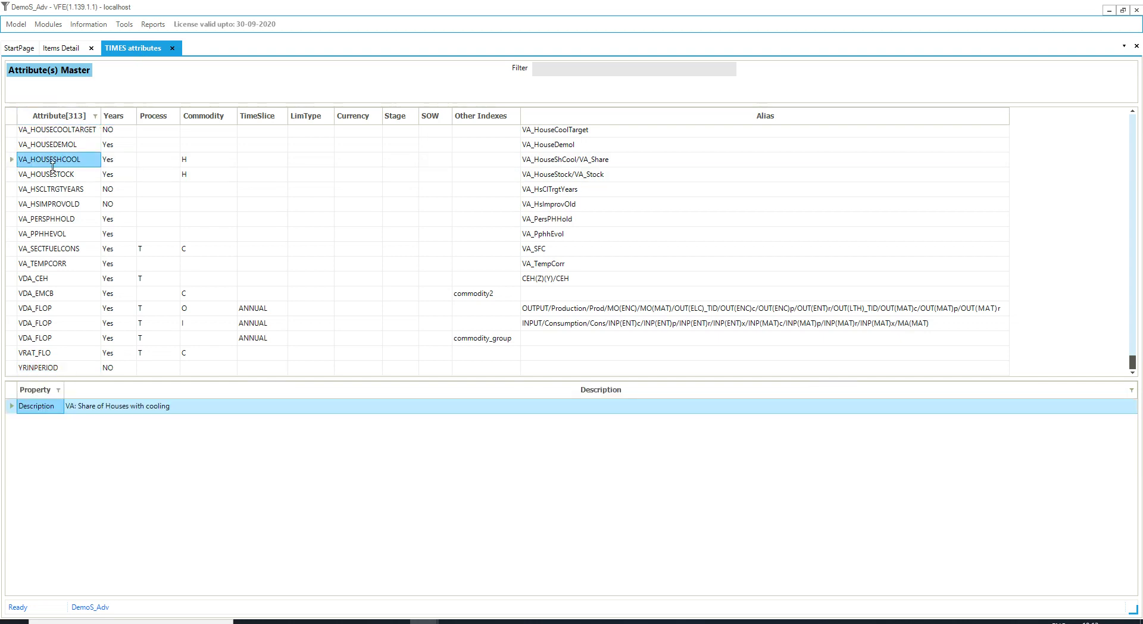
{"action": "left_click", "coordinate": [55, 175]}
{"action": "key", "text": "ctrl+Home"}
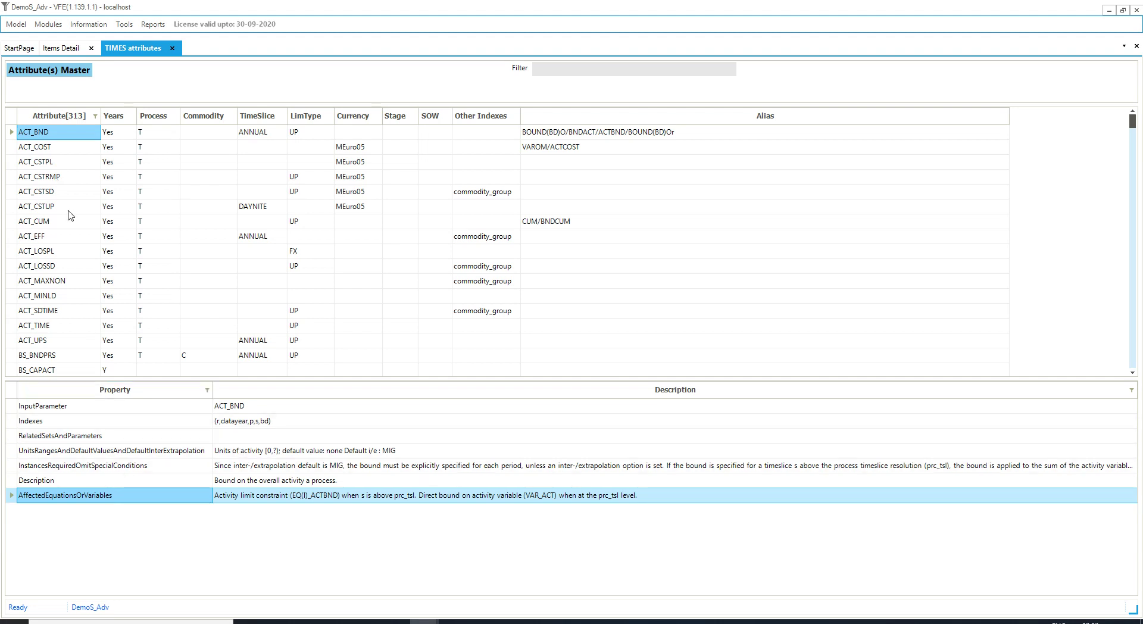
View the properties of ACT_COST and, with the attributes filtered by "cost", those of FLO_COST.
{"action": "left_click", "coordinate": [44, 149]}
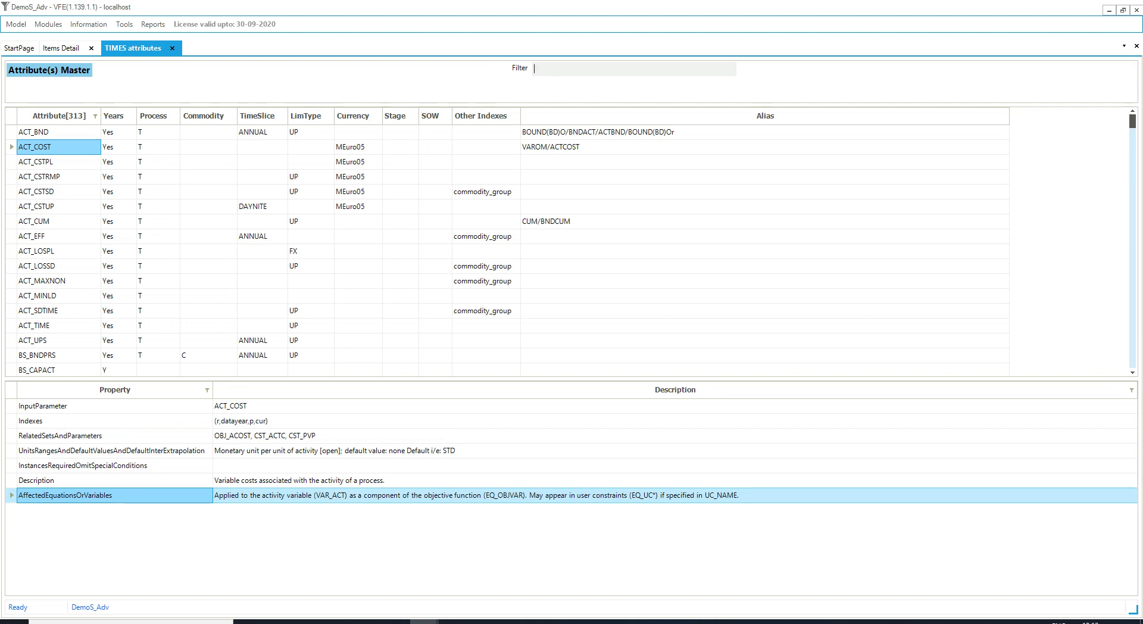
{"action": "type", "text": "cost"}
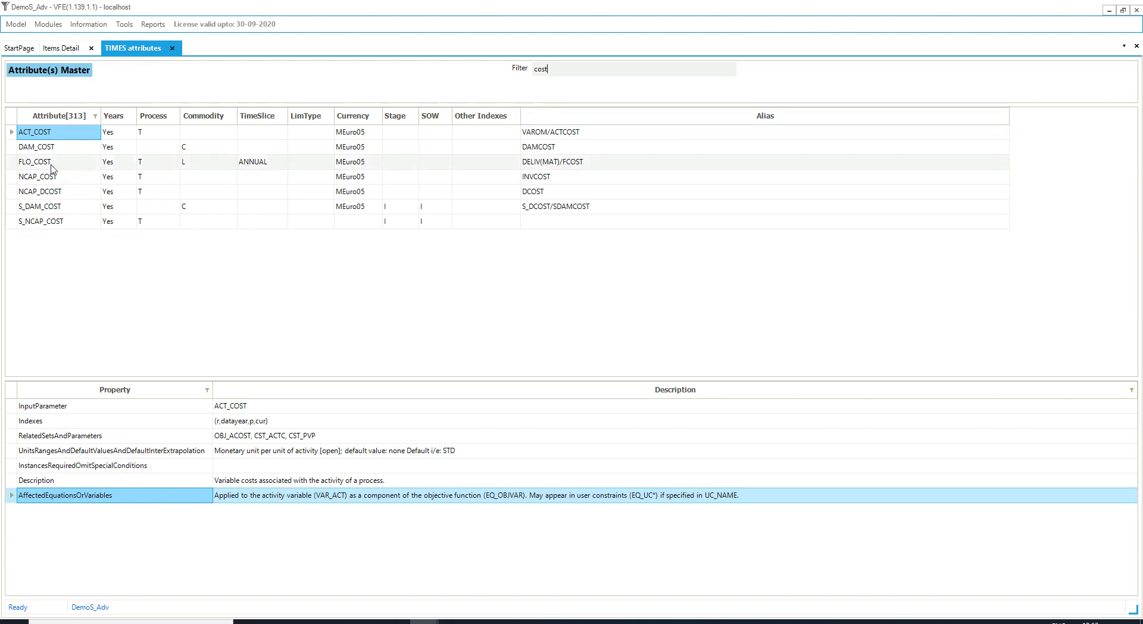
{"action": "left_click", "coordinate": [53, 169]}
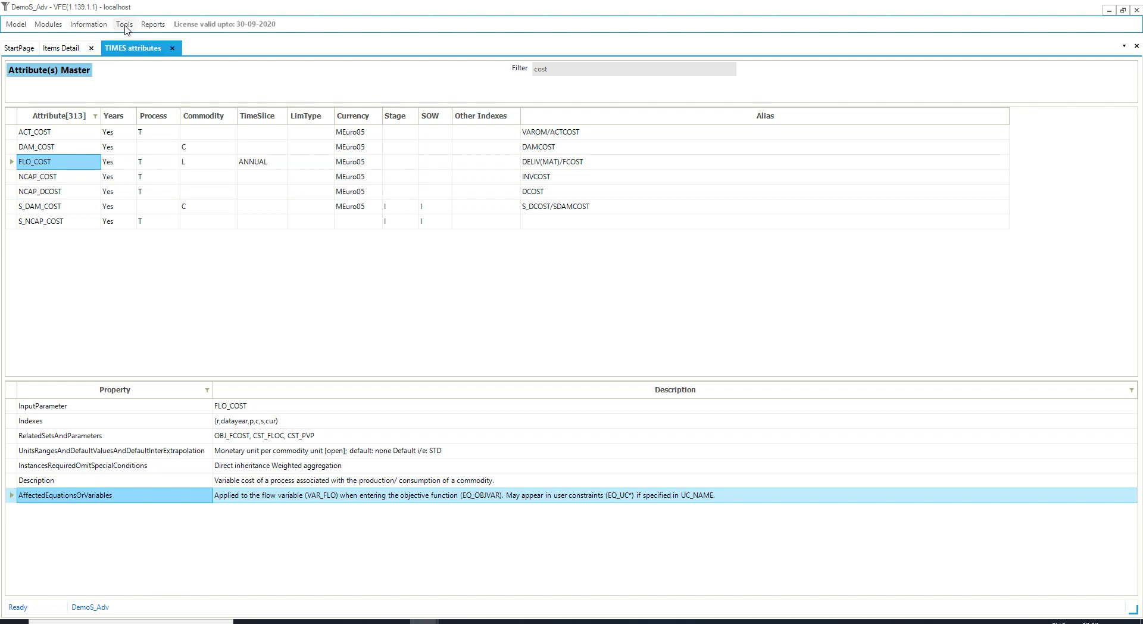
Open the Veda tags reference and expand the fi_process and tfm_topins tags to view their fields, collapsing both again.
{"action": "left_click", "coordinate": [88, 25]}
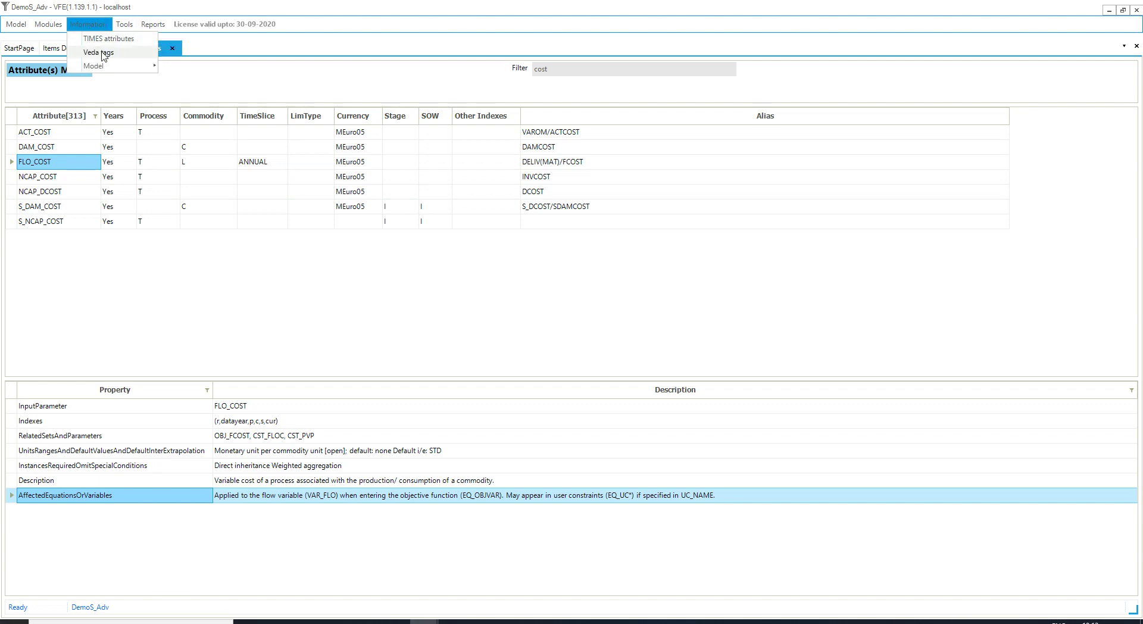
{"action": "left_click", "coordinate": [100, 53]}
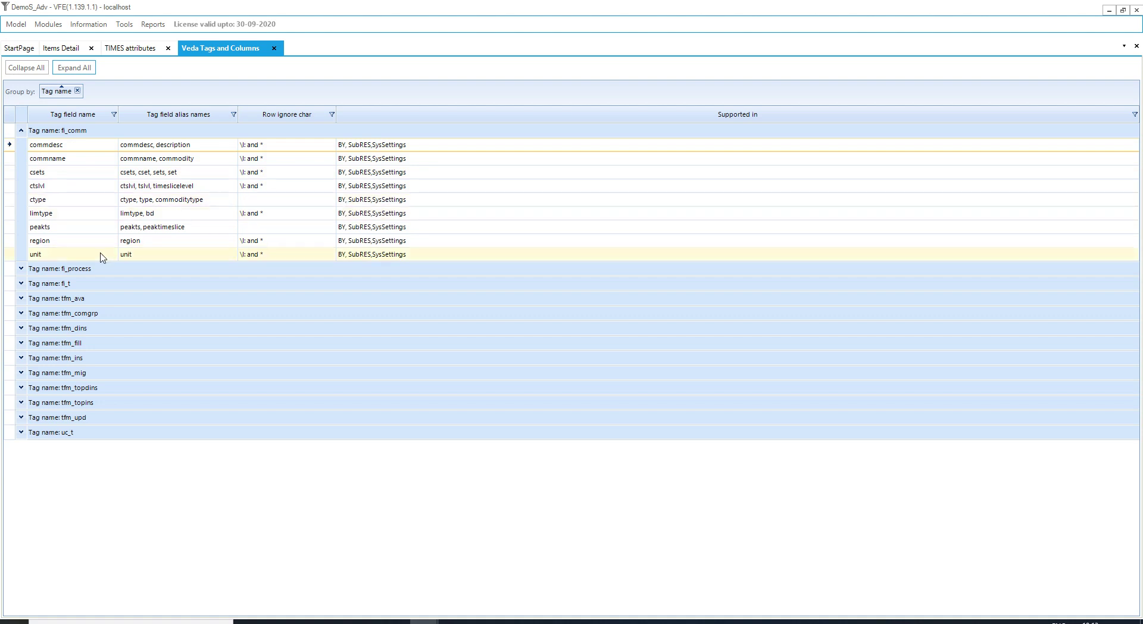
{"action": "left_click", "coordinate": [22, 269]}
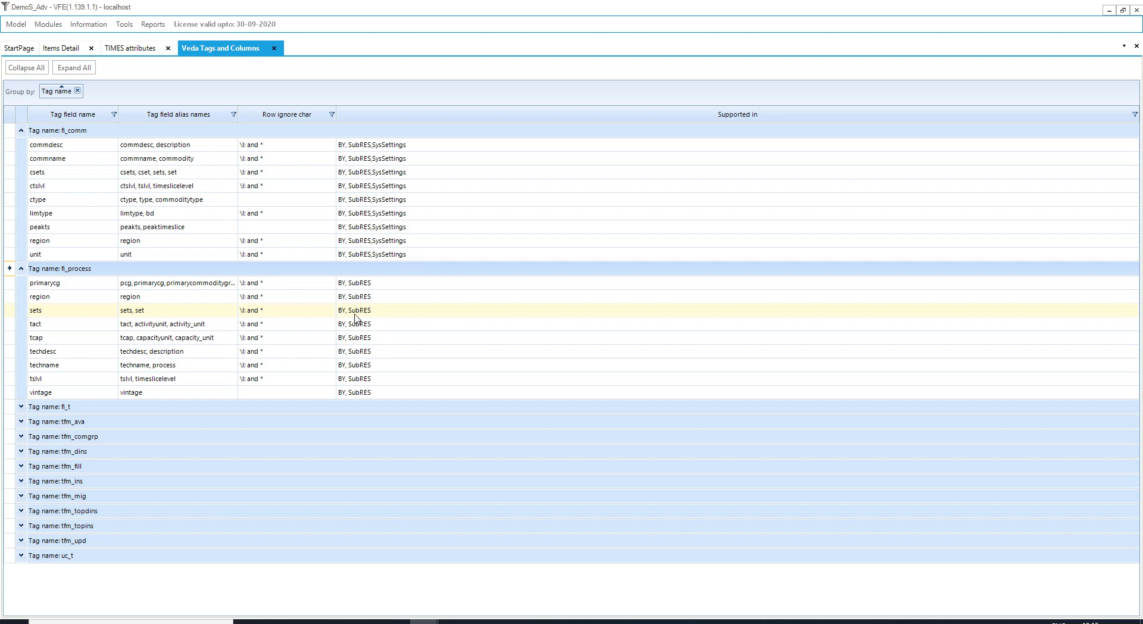
{"action": "left_click", "coordinate": [21, 526]}
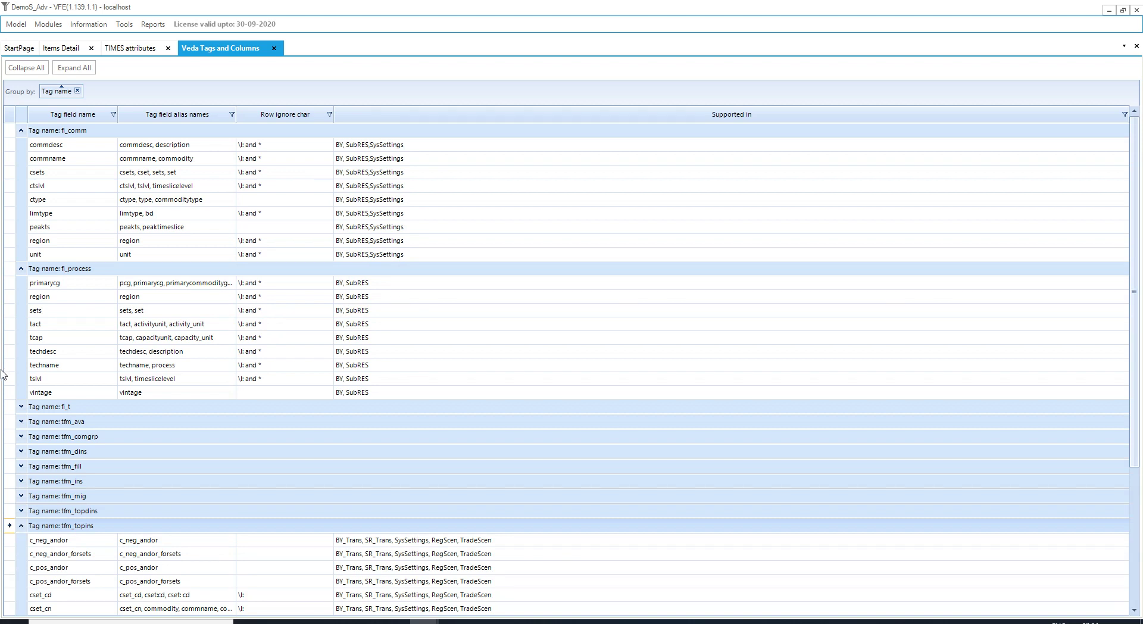
{"action": "left_click", "coordinate": [21, 268]}
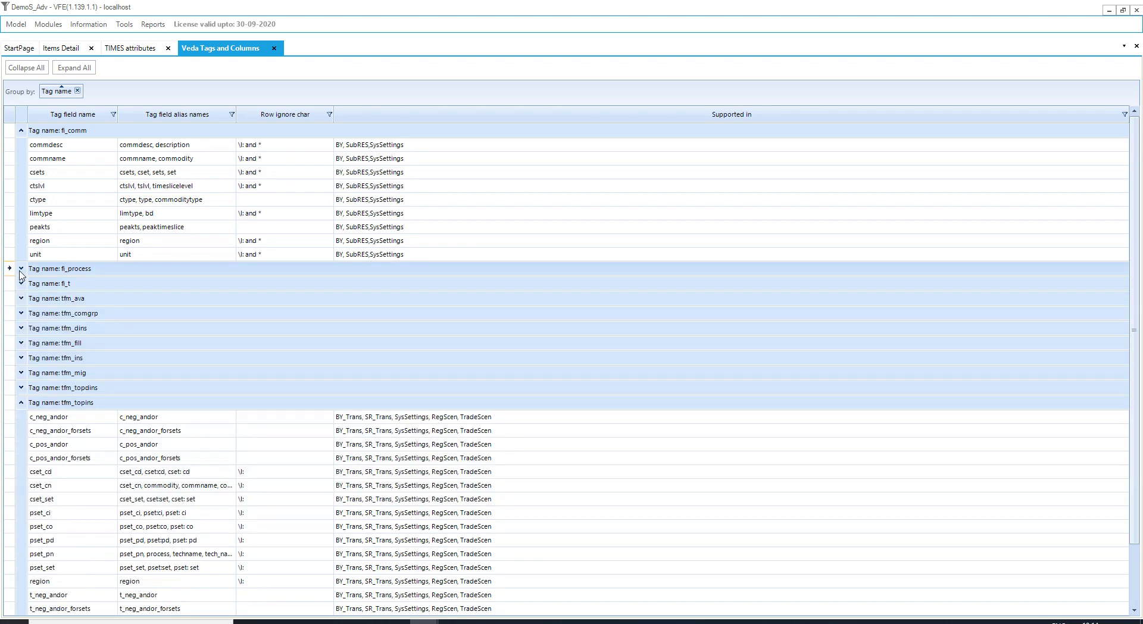
{"action": "left_click", "coordinate": [21, 402]}
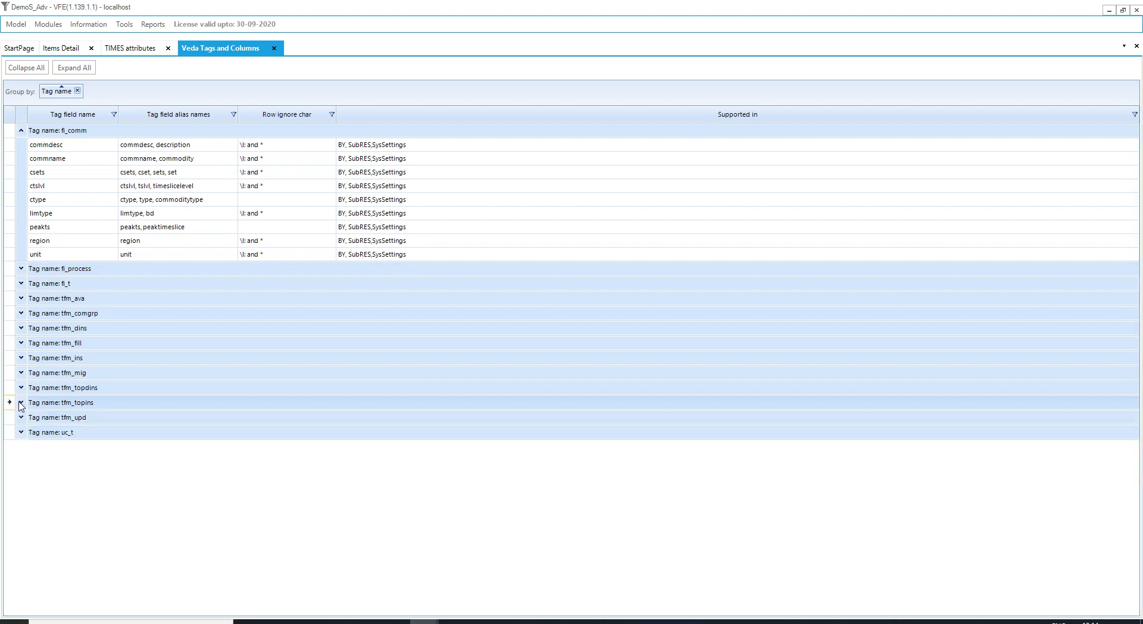
Open the model tags table for DemoS_Adv and widen its window to examine the processing time of each tag.
{"action": "left_click", "coordinate": [86, 24]}
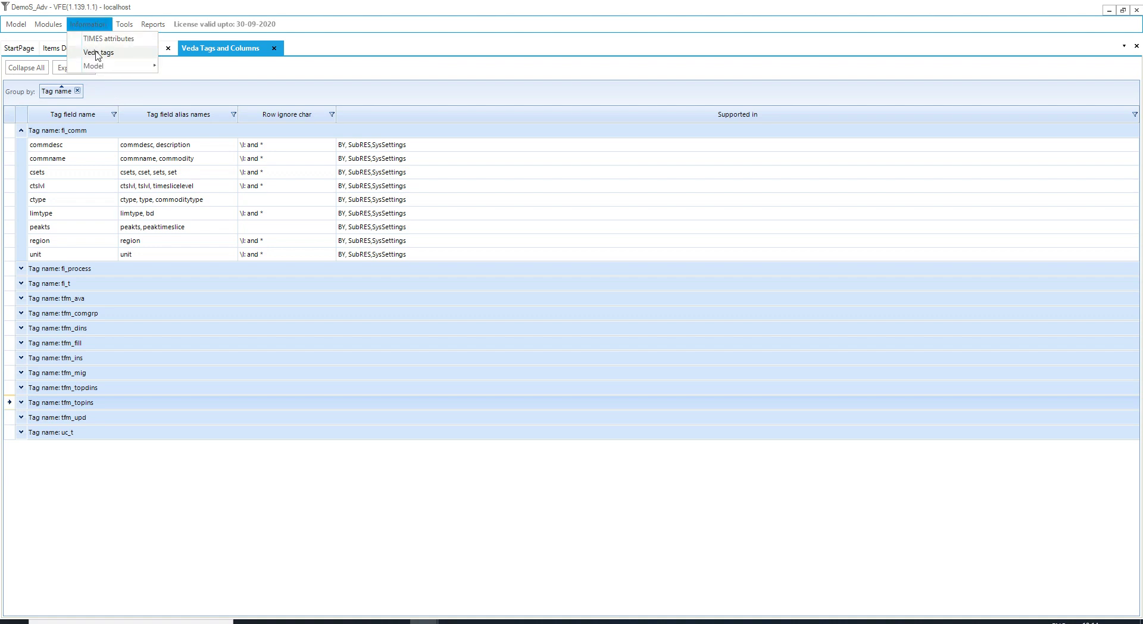
{"action": "mouse_move", "coordinate": [99, 67]}
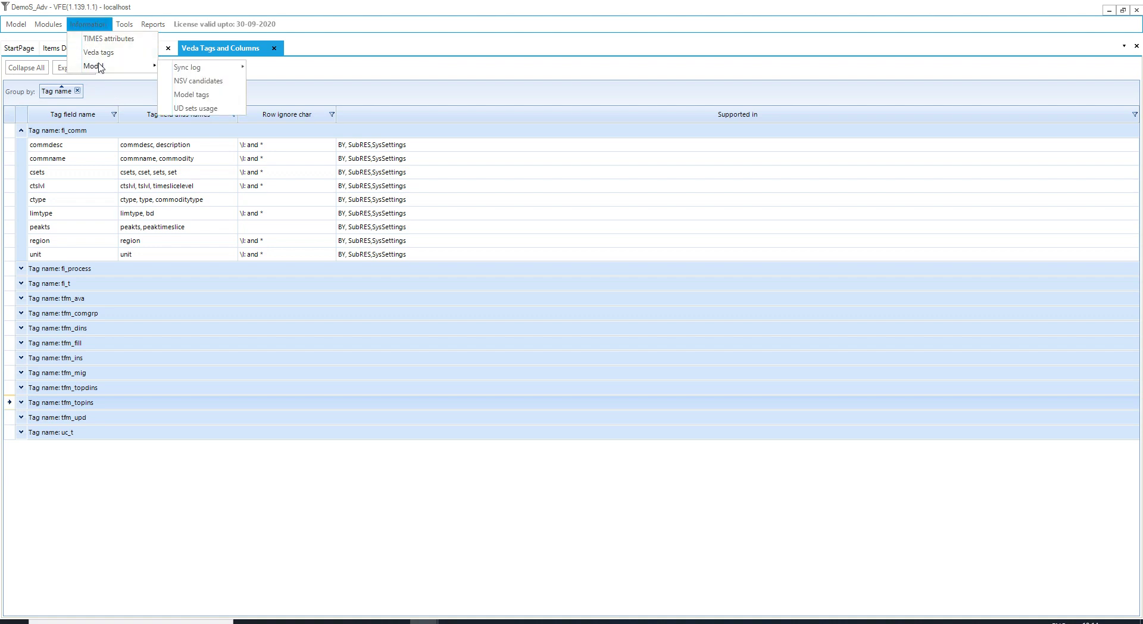
{"action": "mouse_move", "coordinate": [193, 76]}
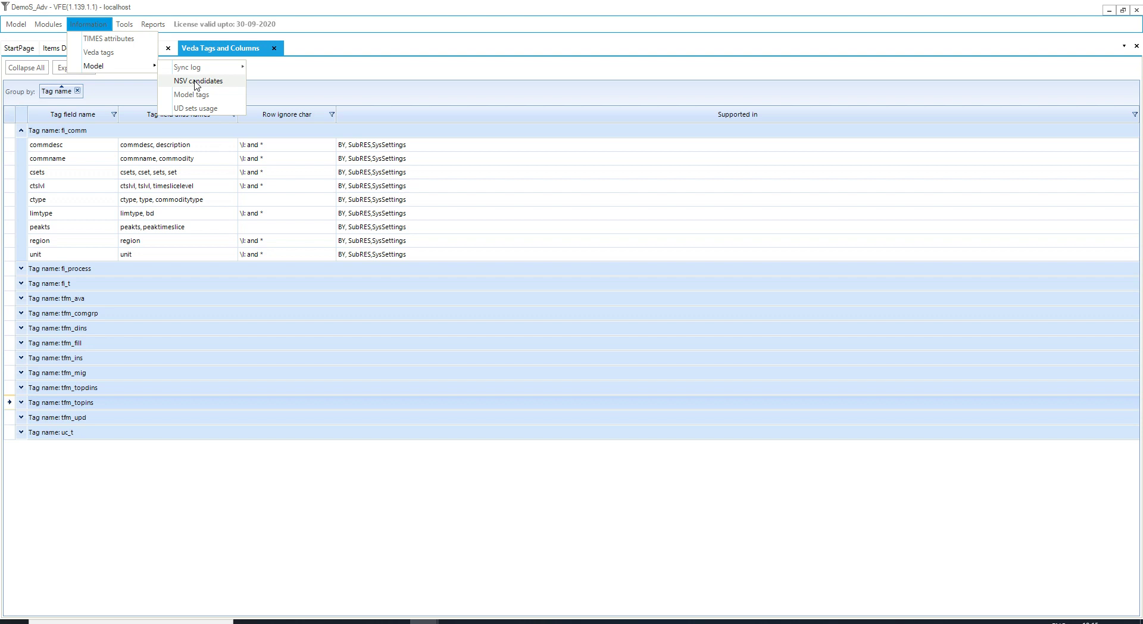
{"action": "left_click", "coordinate": [195, 96]}
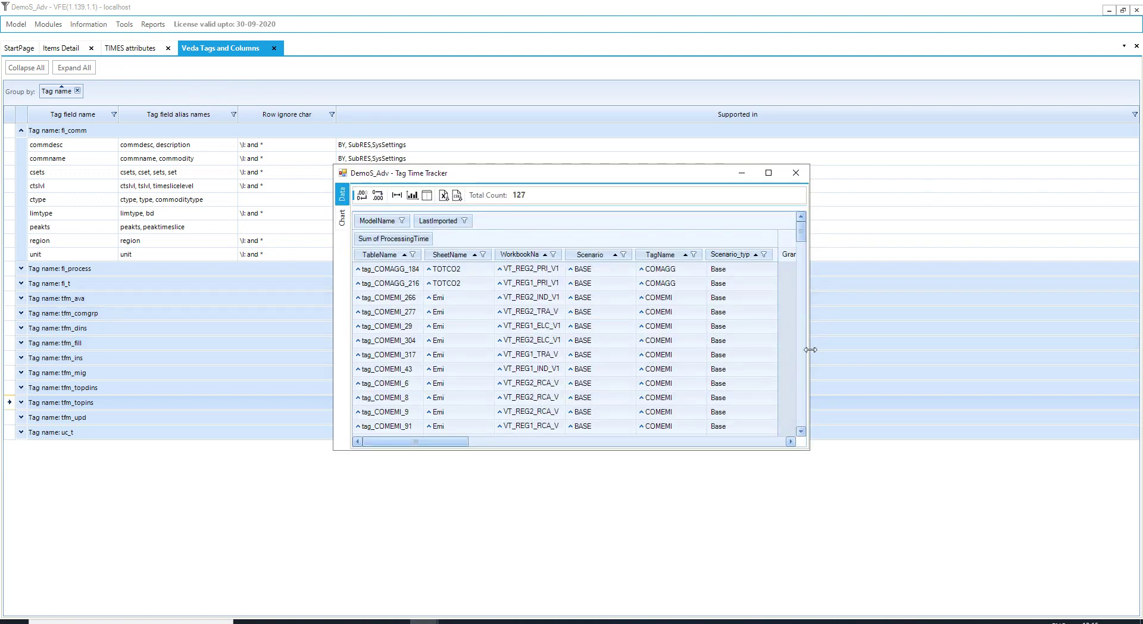
{"action": "left_click_drag", "start_coordinate": [810, 350], "coordinate": [961, 348]}
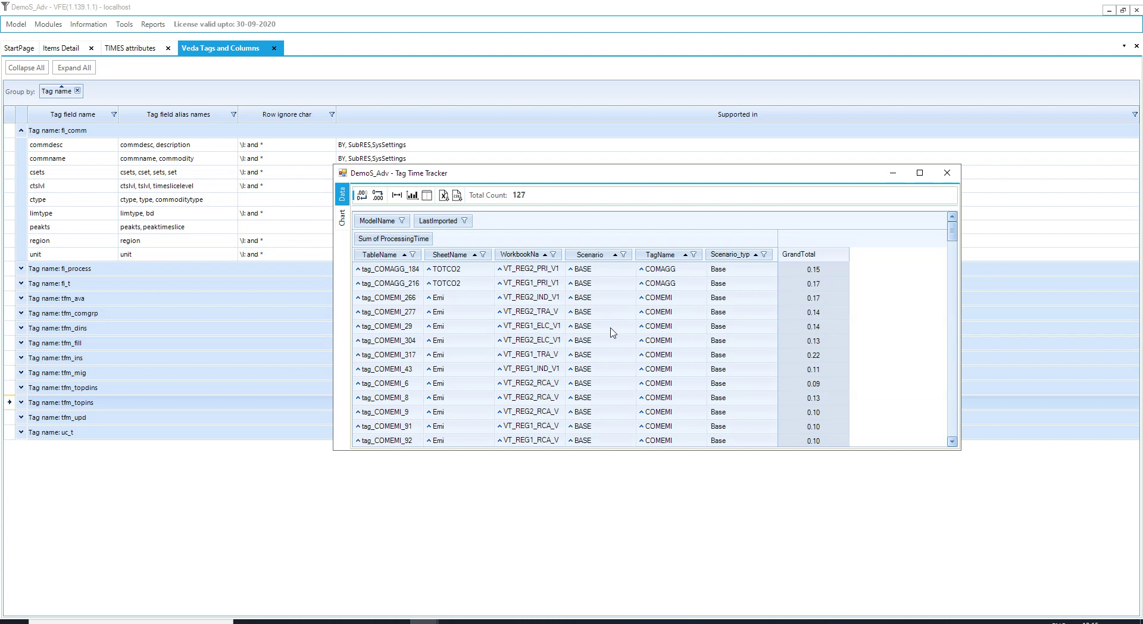
{"action": "left_click", "coordinate": [952, 265]}
{"action": "scroll", "coordinate": [953, 265], "scroll_direction": "up", "scroll_amount": 1}
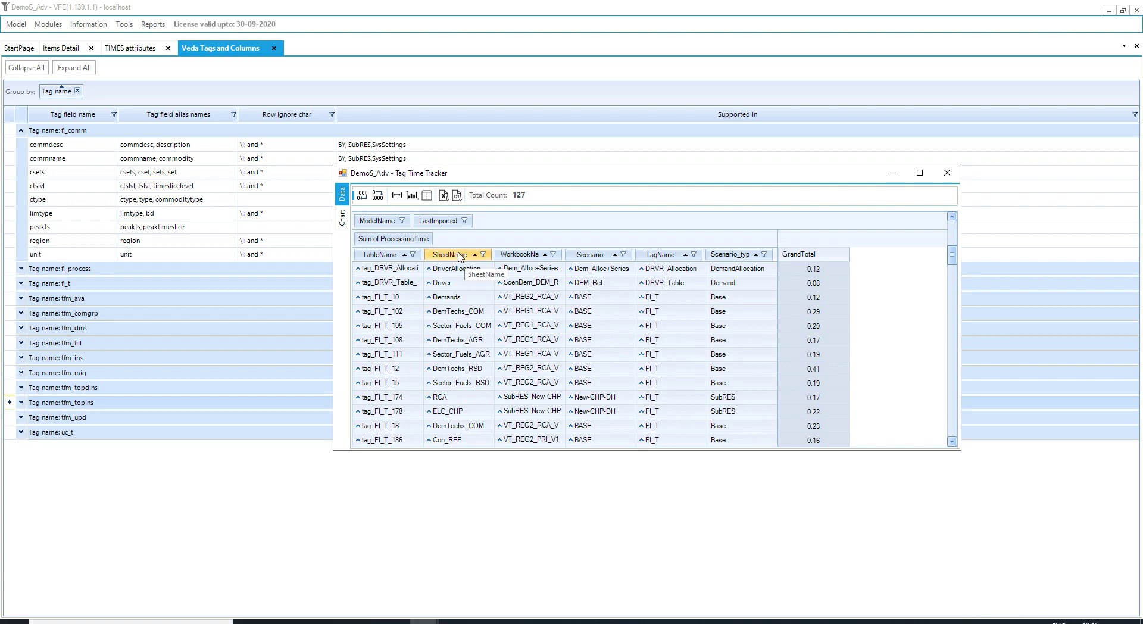
Place SheetName before TableName in the tag processing-time table, check the SheetName filter options, and close the window.
{"action": "left_click_drag", "start_coordinate": [462, 254], "coordinate": [387, 257]}
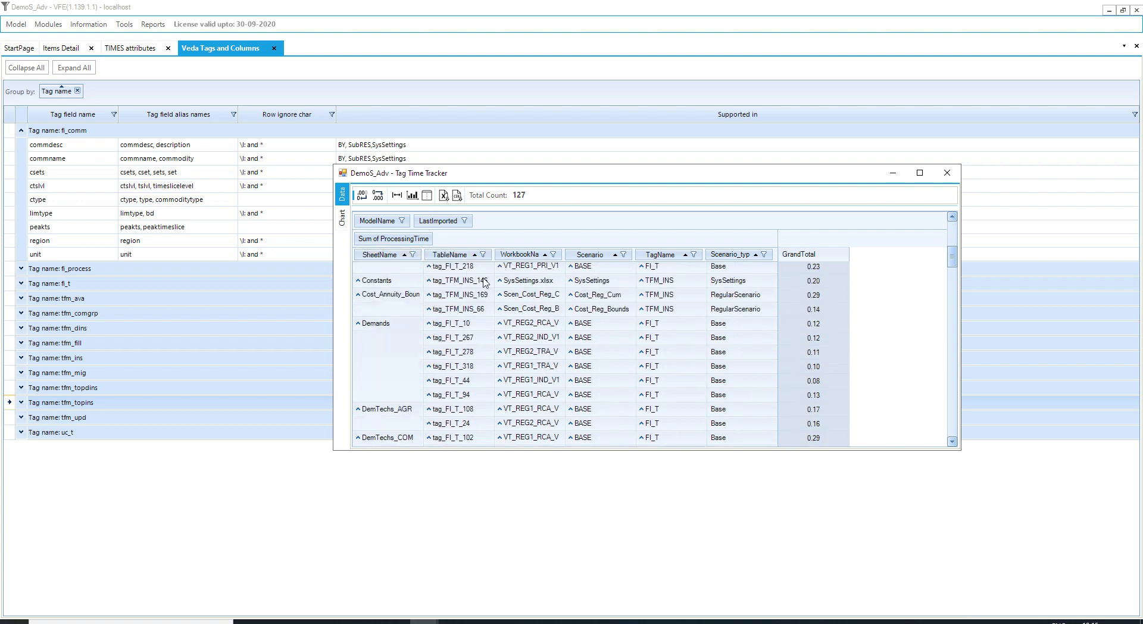
{"action": "left_click", "coordinate": [413, 255]}
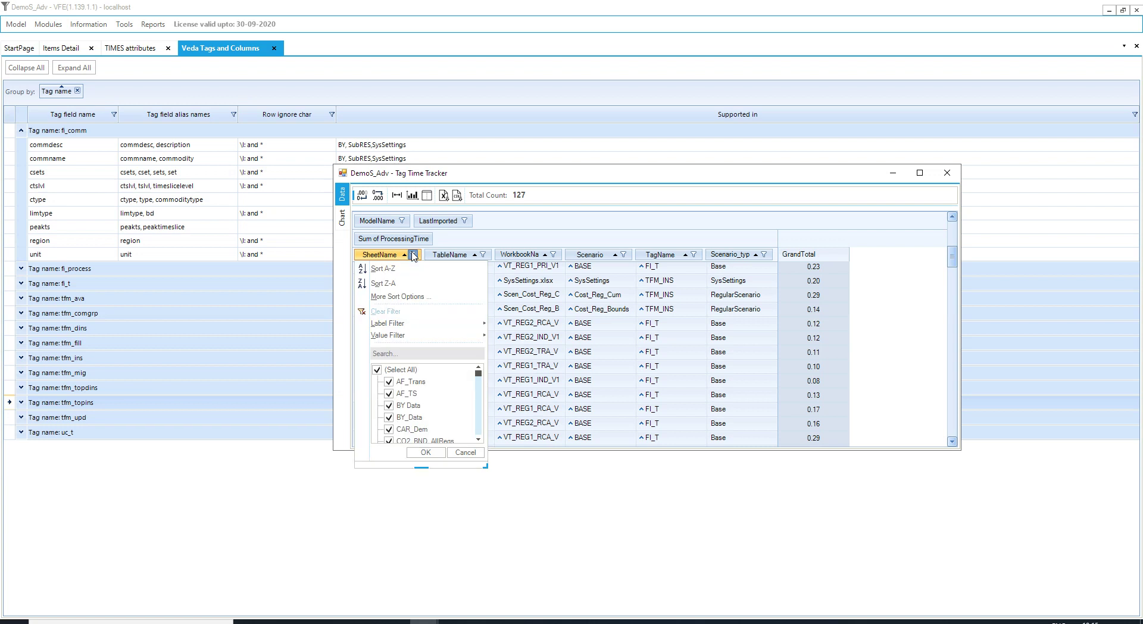
{"action": "left_click", "coordinate": [413, 255]}
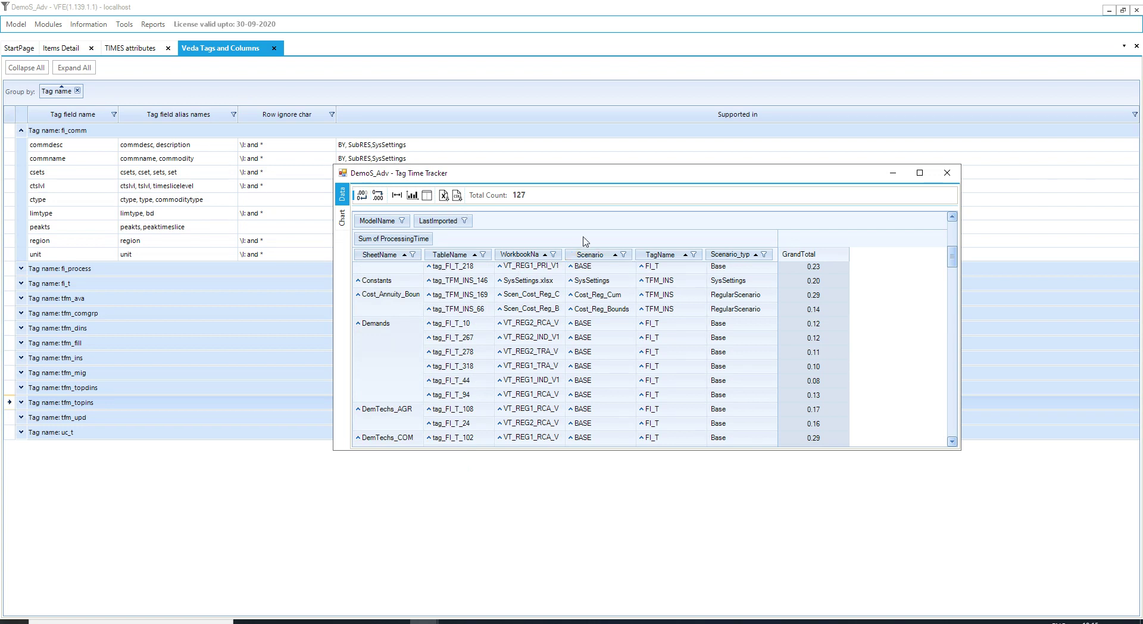
{"action": "left_click", "coordinate": [947, 174]}
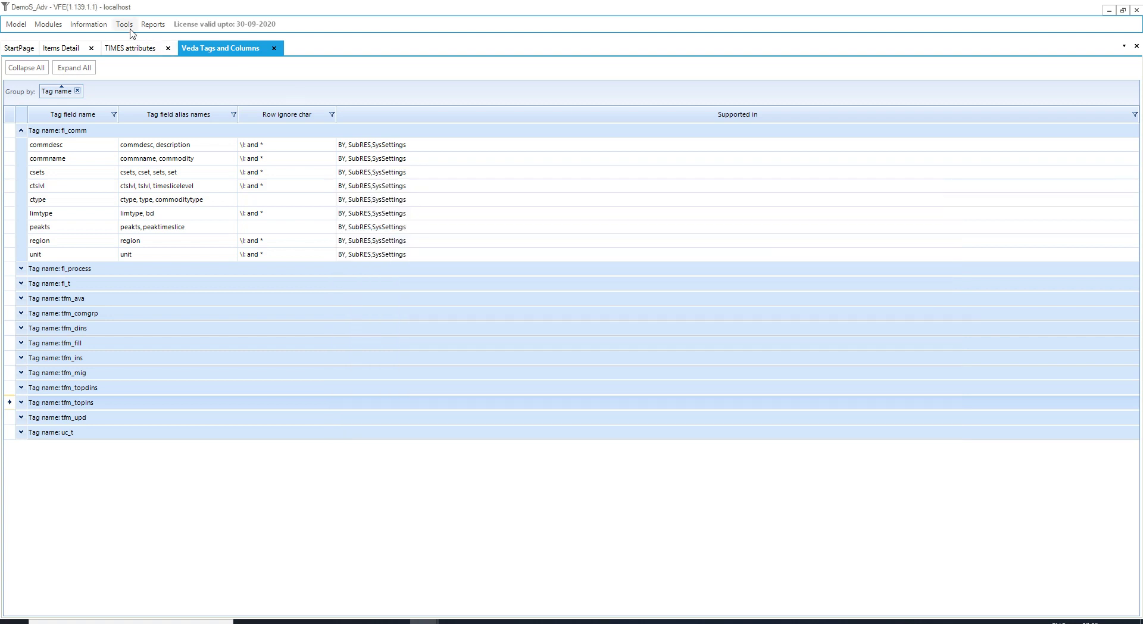
Open the model's UD sets usage, collapse the Demo and s-DemoAdv scenarios under the commodity dimension, and close the window.
{"action": "left_click", "coordinate": [88, 23]}
{"action": "mouse_move", "coordinate": [106, 69]}
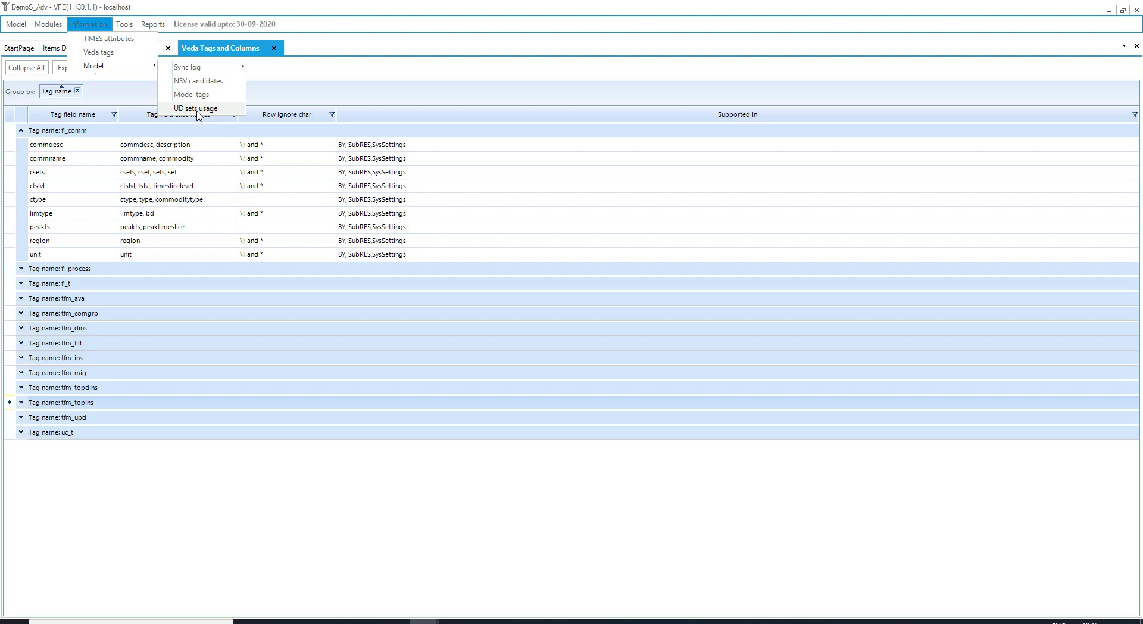
{"action": "left_click", "coordinate": [198, 109]}
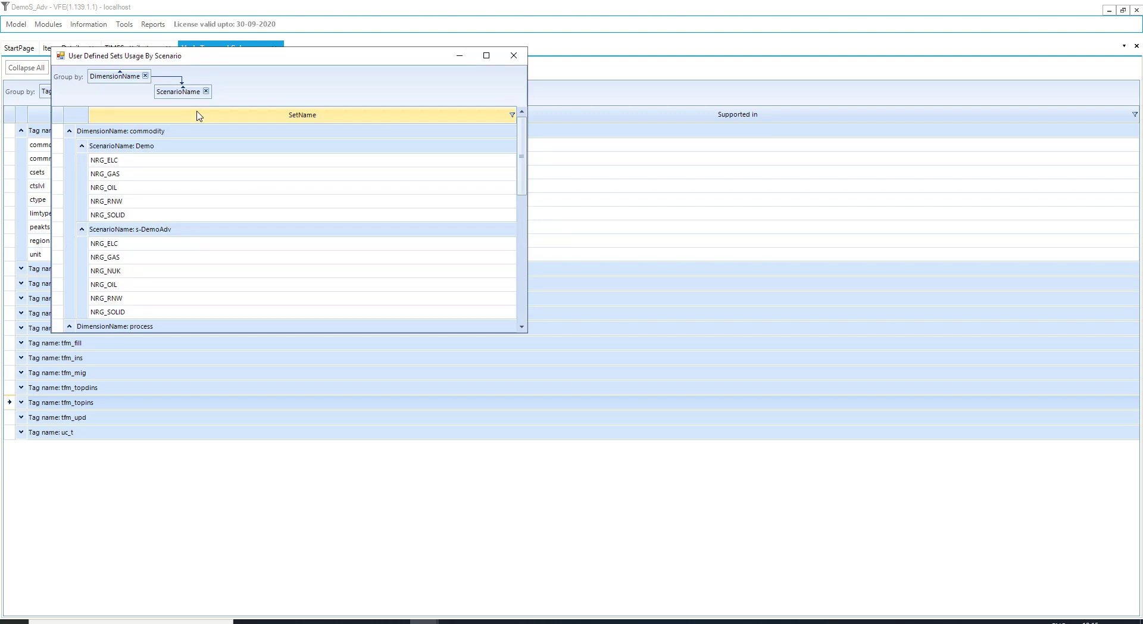
{"action": "left_click", "coordinate": [83, 146]}
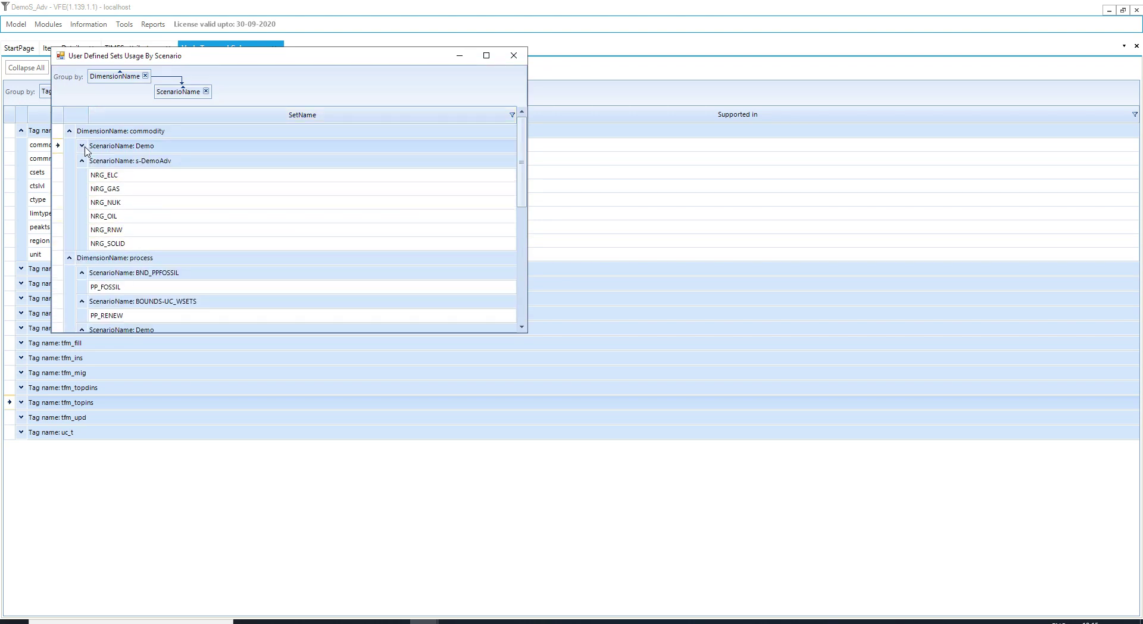
{"action": "left_click", "coordinate": [83, 160]}
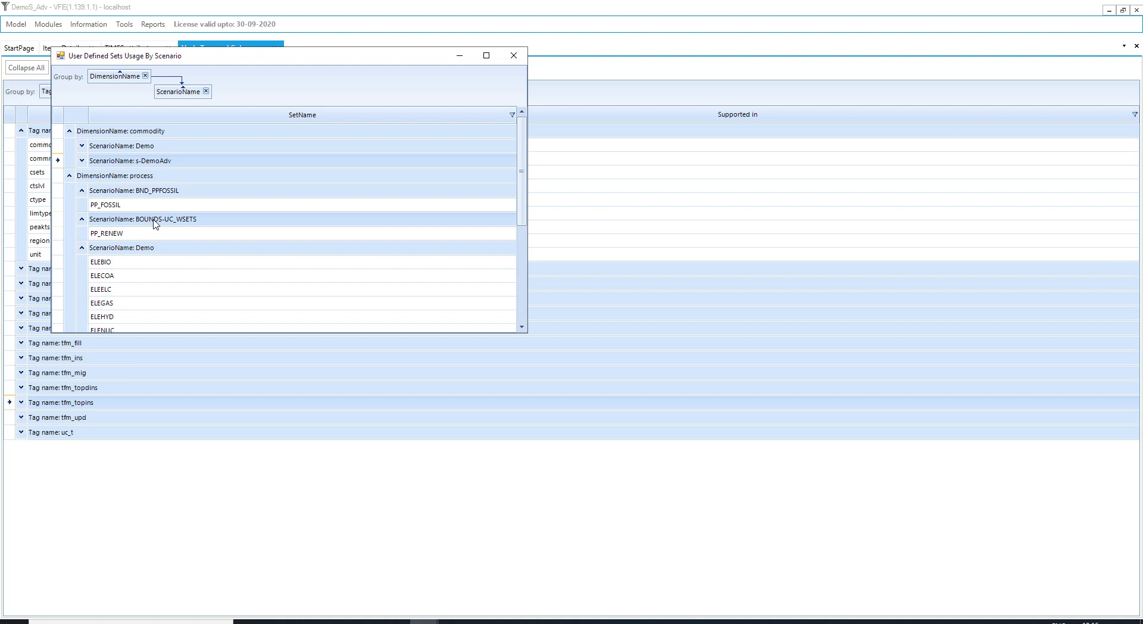
{"action": "left_click", "coordinate": [514, 57]}
Open User Options, review the NRG, MAT, DEM and User Constraints syncing options and the layout settings, and close the dialog.
{"action": "left_click", "coordinate": [99, 25]}
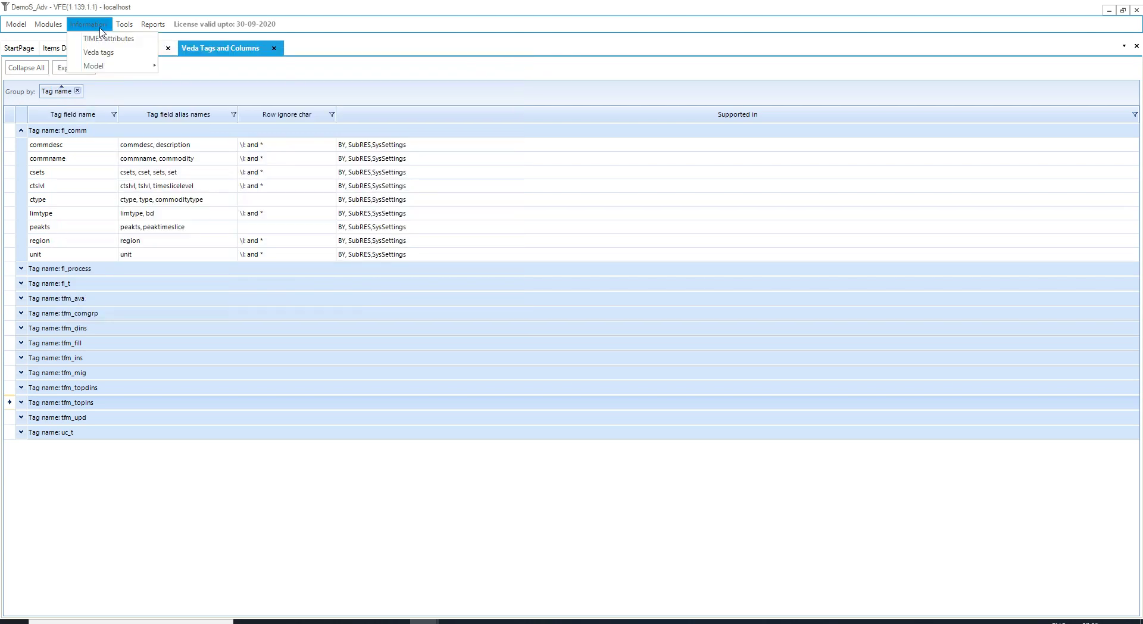
{"action": "mouse_move", "coordinate": [125, 31]}
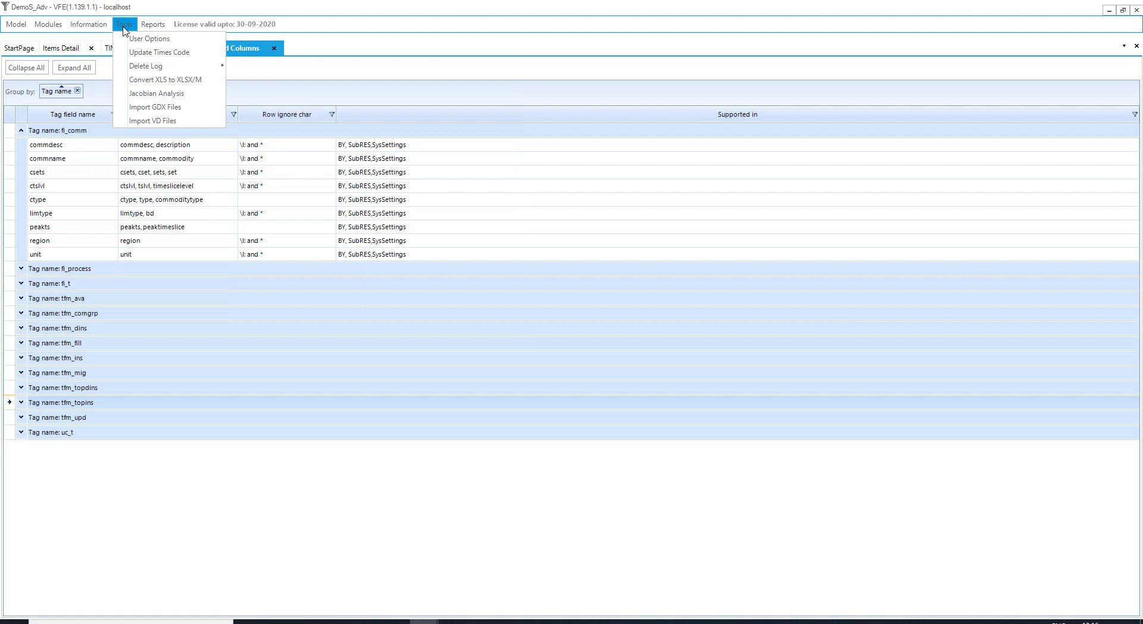
{"action": "left_click", "coordinate": [147, 39]}
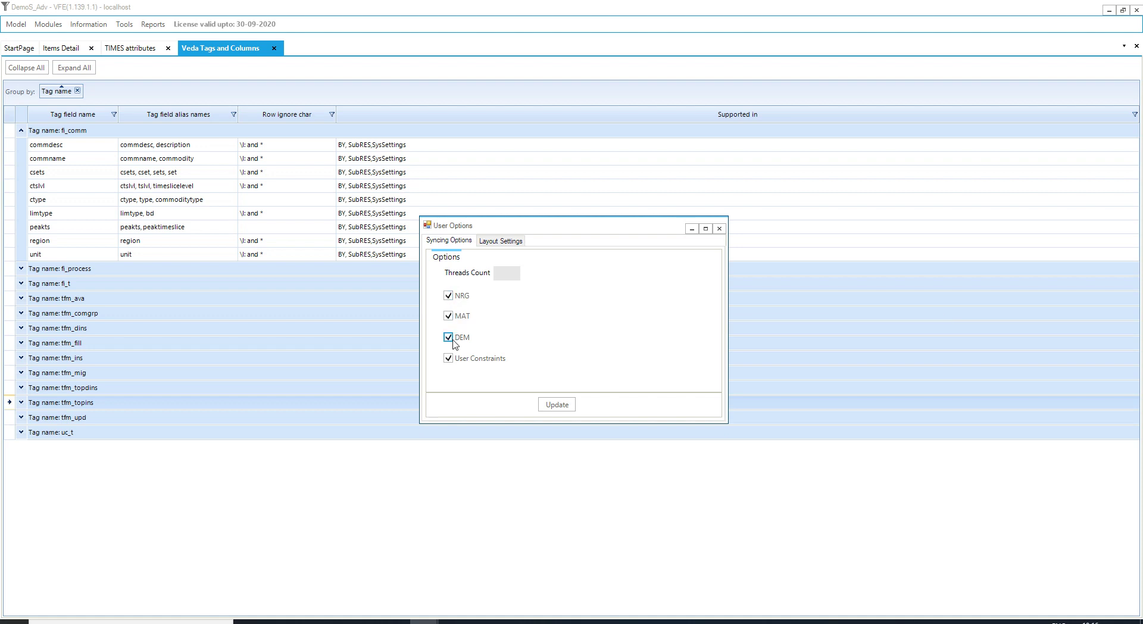
{"action": "mouse_move", "coordinate": [451, 297]}
{"action": "mouse_move", "coordinate": [450, 338]}
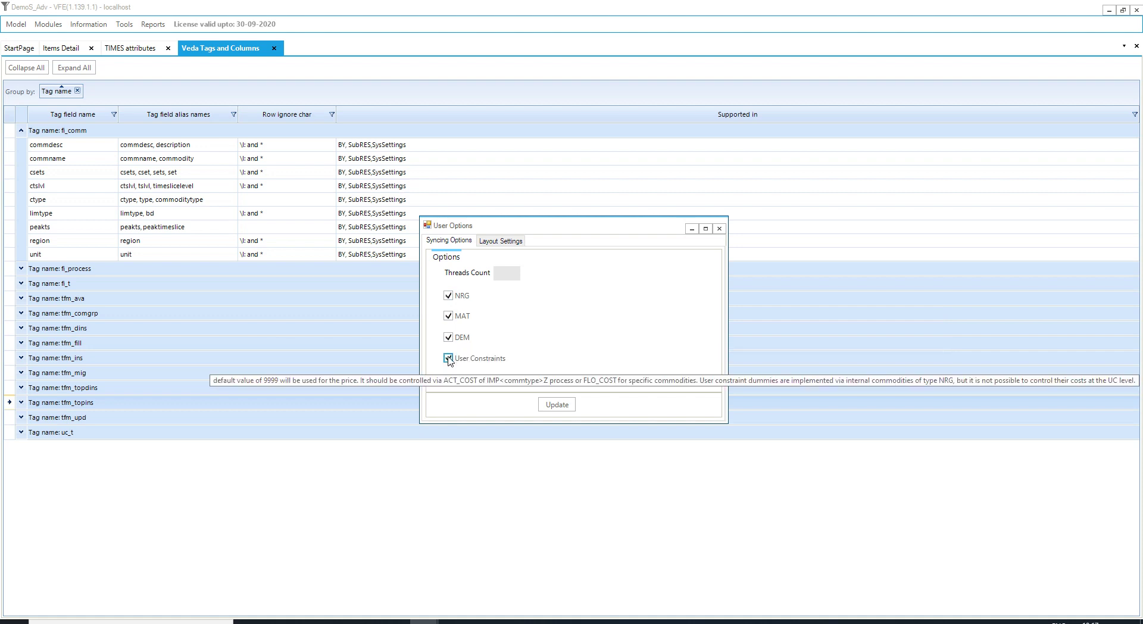
{"action": "mouse_move", "coordinate": [451, 361]}
{"action": "left_click", "coordinate": [496, 243]}
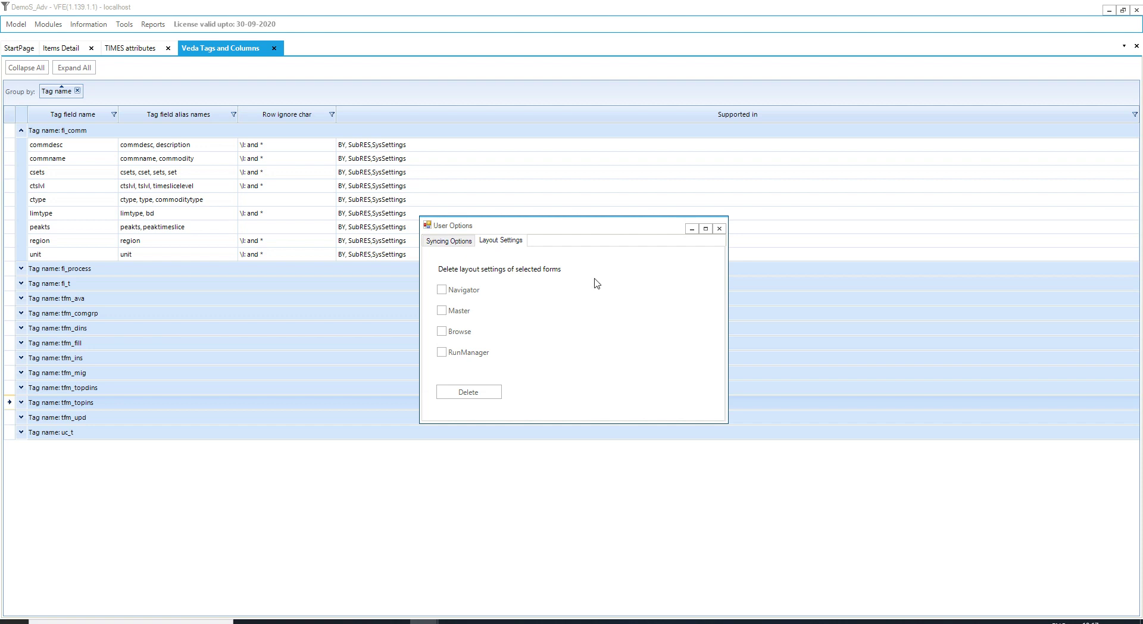
{"action": "left_click", "coordinate": [719, 229]}
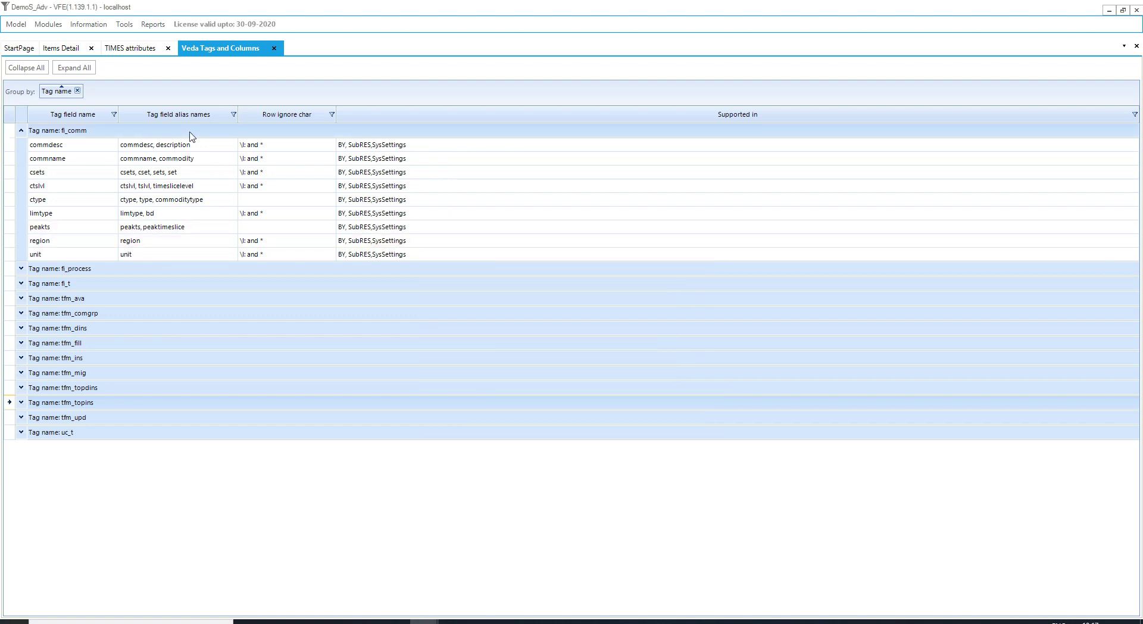
Open the Navigator and dock the Demand Scenario and Trade Scenario panes as tabs together with Regular Scenario.
{"action": "left_click", "coordinate": [62, 48]}
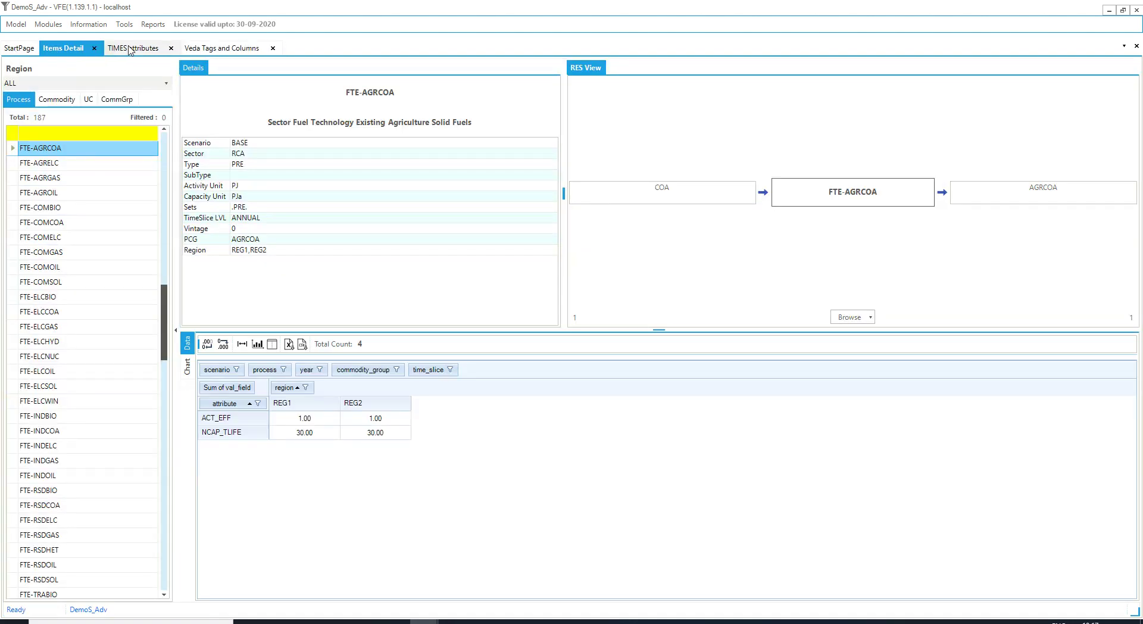
{"action": "key", "text": "F8"}
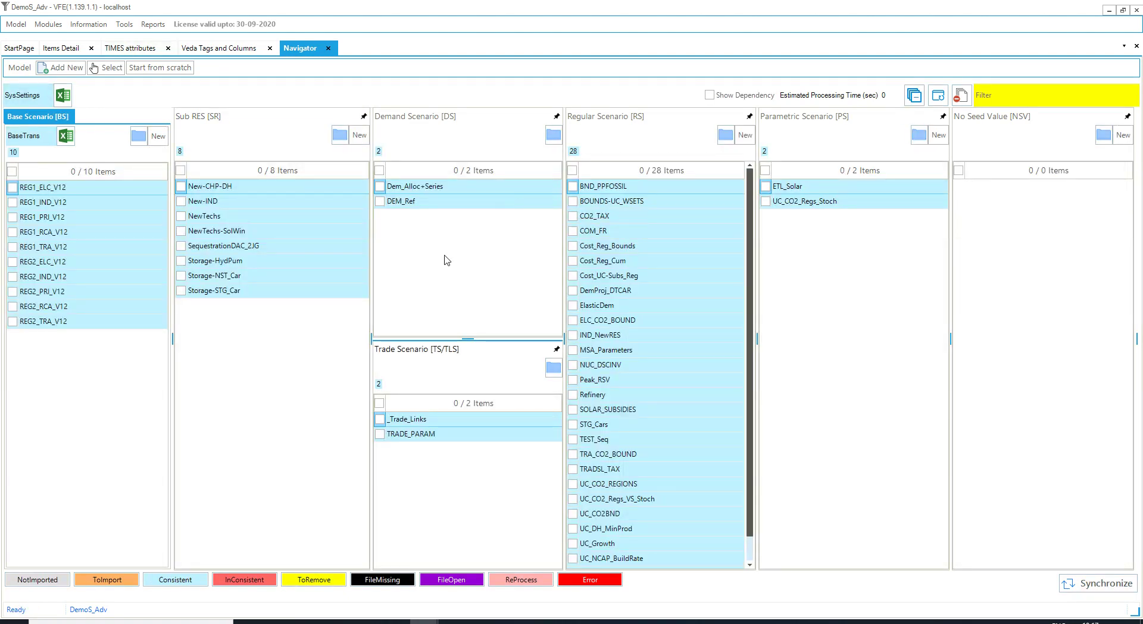
{"action": "left_click_drag", "start_coordinate": [449, 120], "coordinate": [657, 334]}
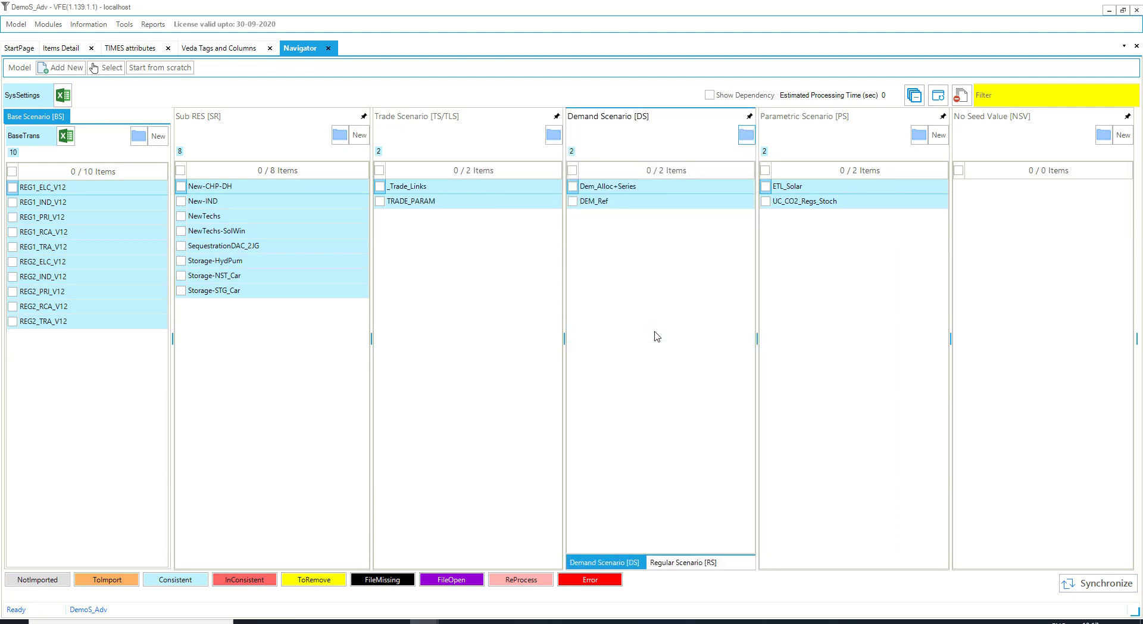
{"action": "left_click", "coordinate": [448, 126]}
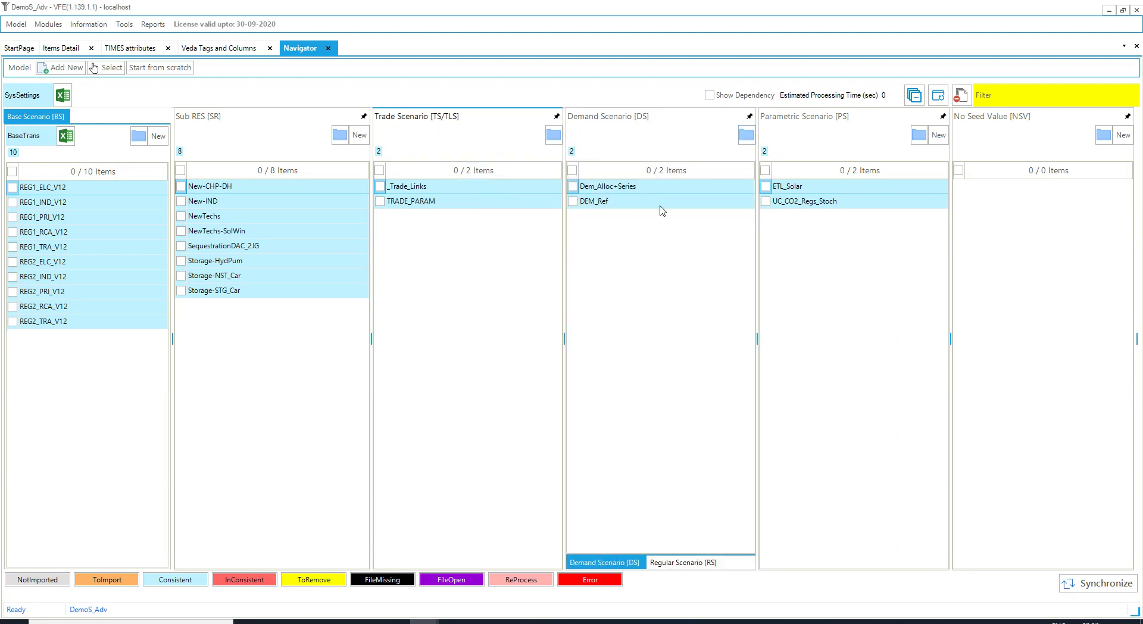
{"action": "left_click_drag", "start_coordinate": [451, 117], "coordinate": [551, 338]}
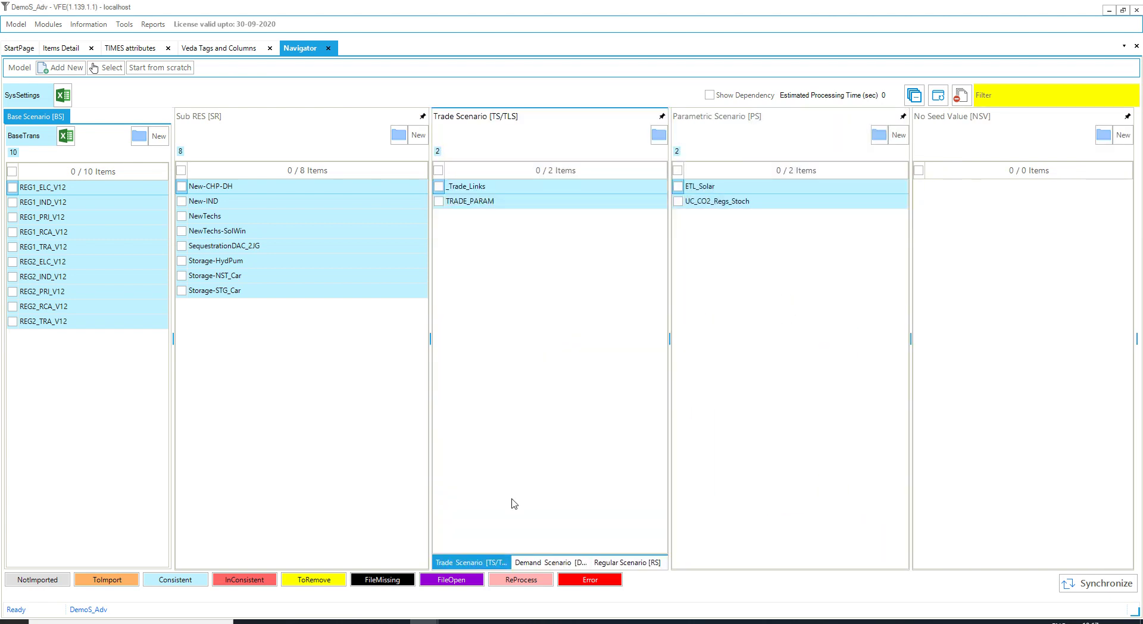
Widen the tabbed scenario pane in the Navigator and switch between its Demand, Regular and Trade Scenario views.
{"action": "left_click", "coordinate": [531, 566]}
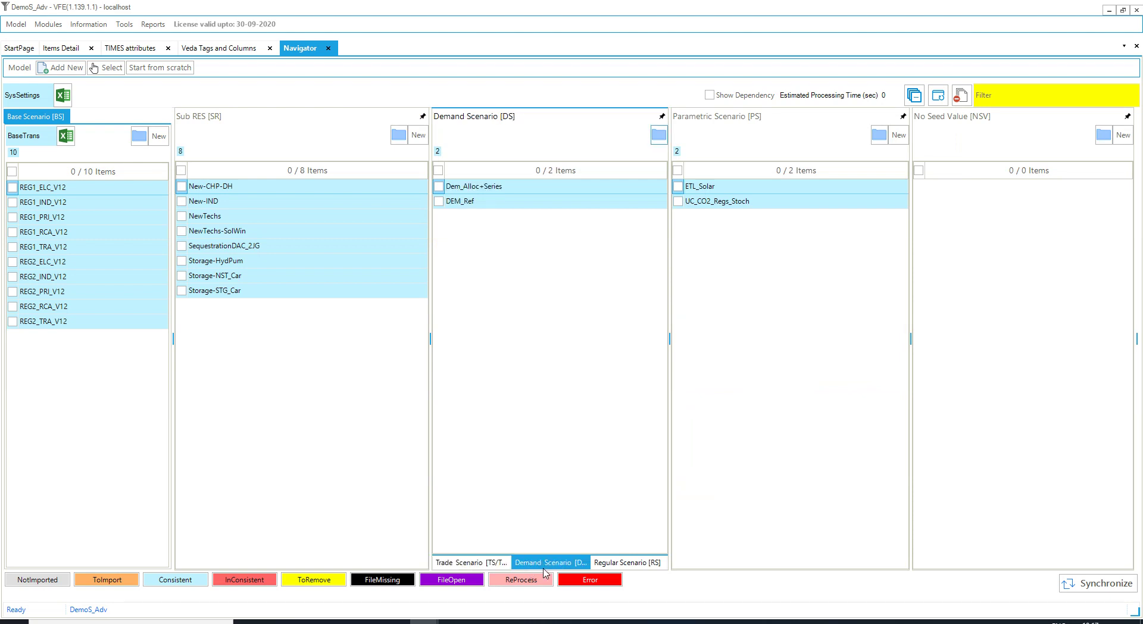
{"action": "left_click_drag", "start_coordinate": [430, 338], "coordinate": [381, 337]}
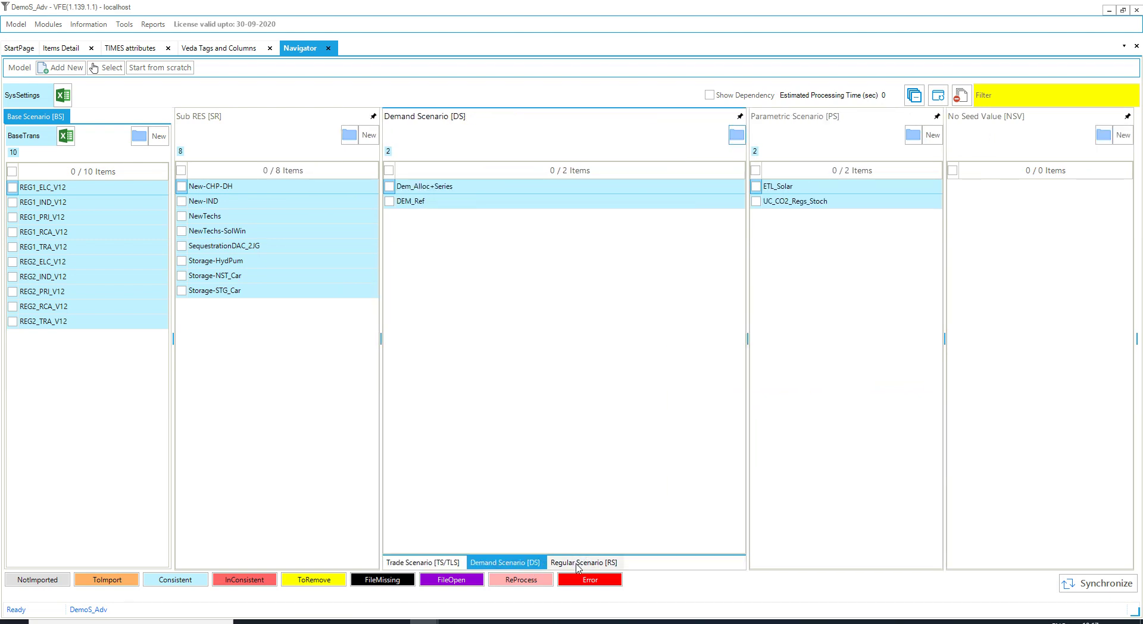
{"action": "left_click", "coordinate": [557, 563]}
{"action": "left_click", "coordinate": [539, 565]}
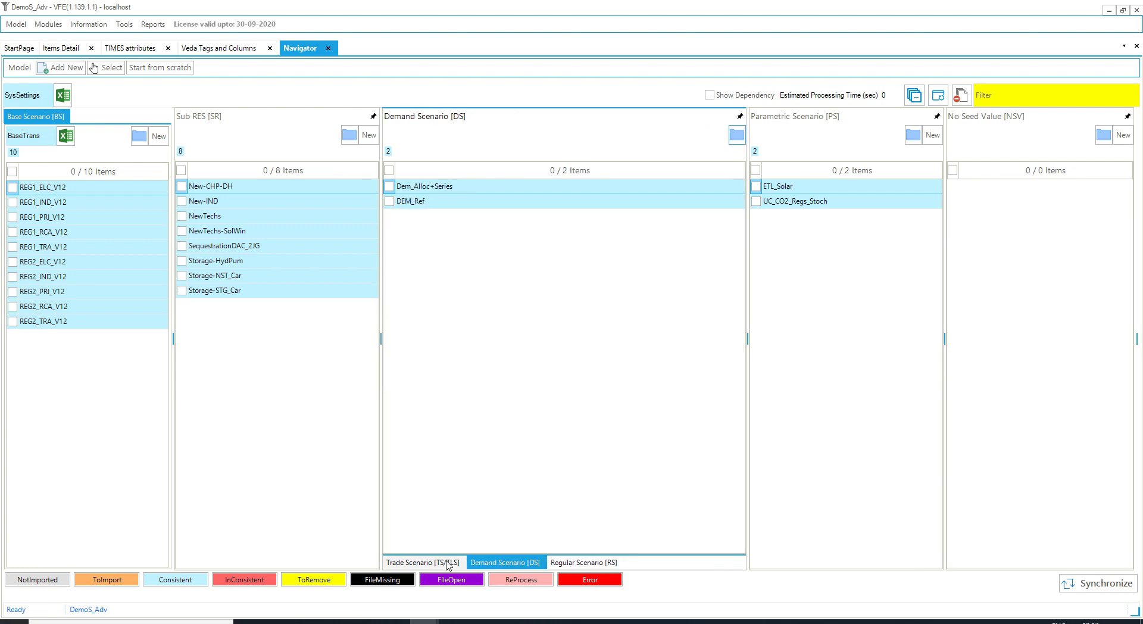
{"action": "left_click", "coordinate": [433, 563]}
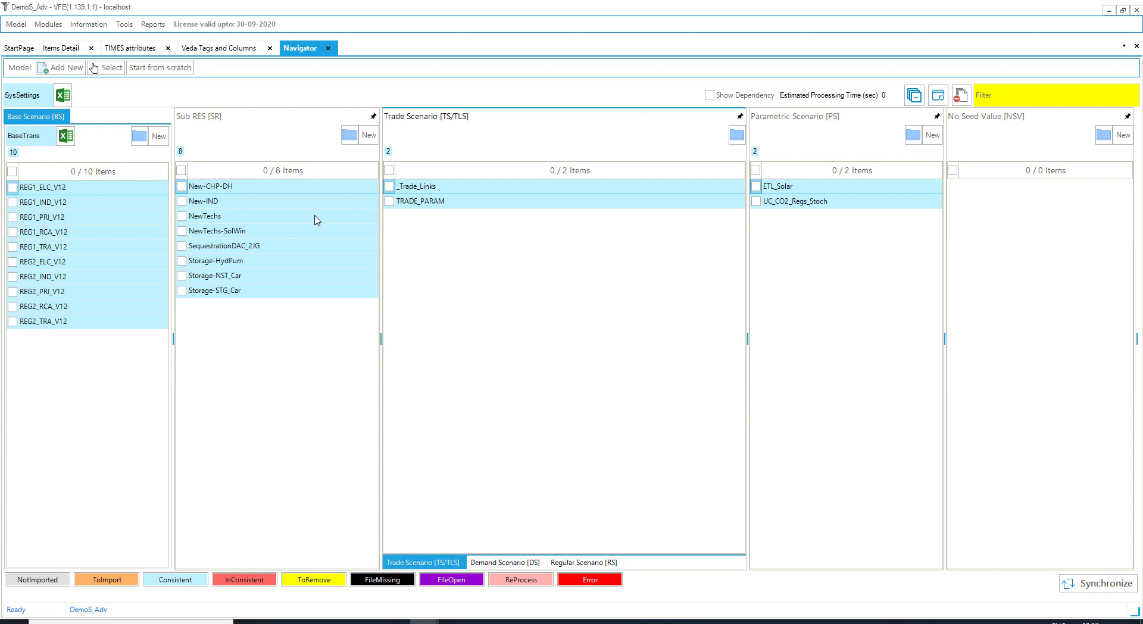
Close and reopen the Navigator to check its saved layout, view the Demand and Regular Scenario lists, and close it again.
{"action": "left_click", "coordinate": [328, 48]}
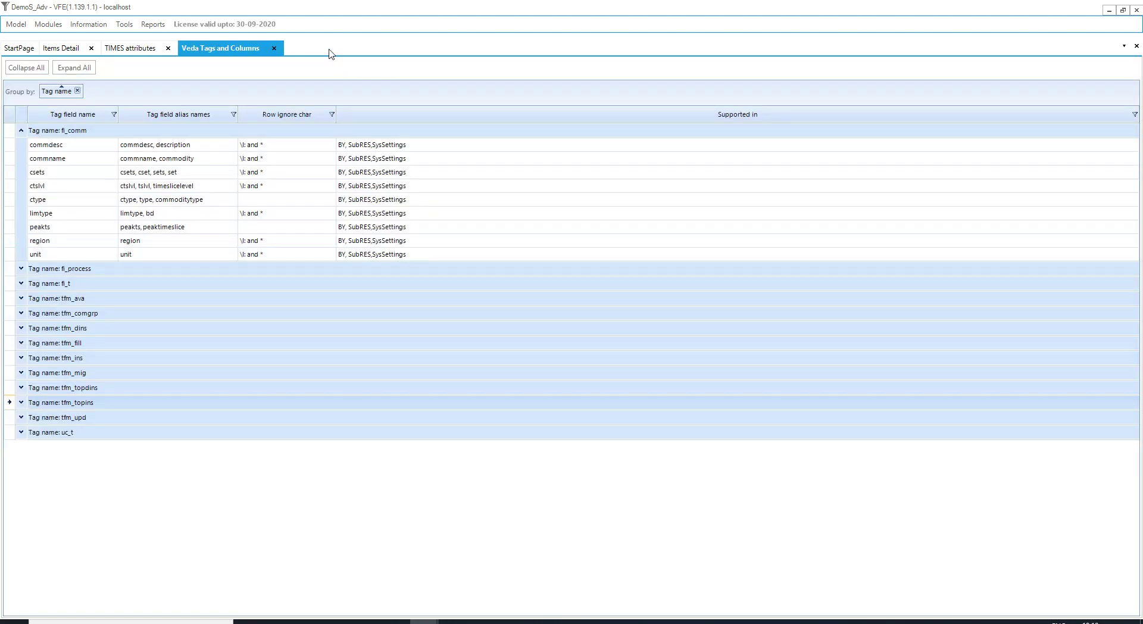
{"action": "key", "text": "F5"}
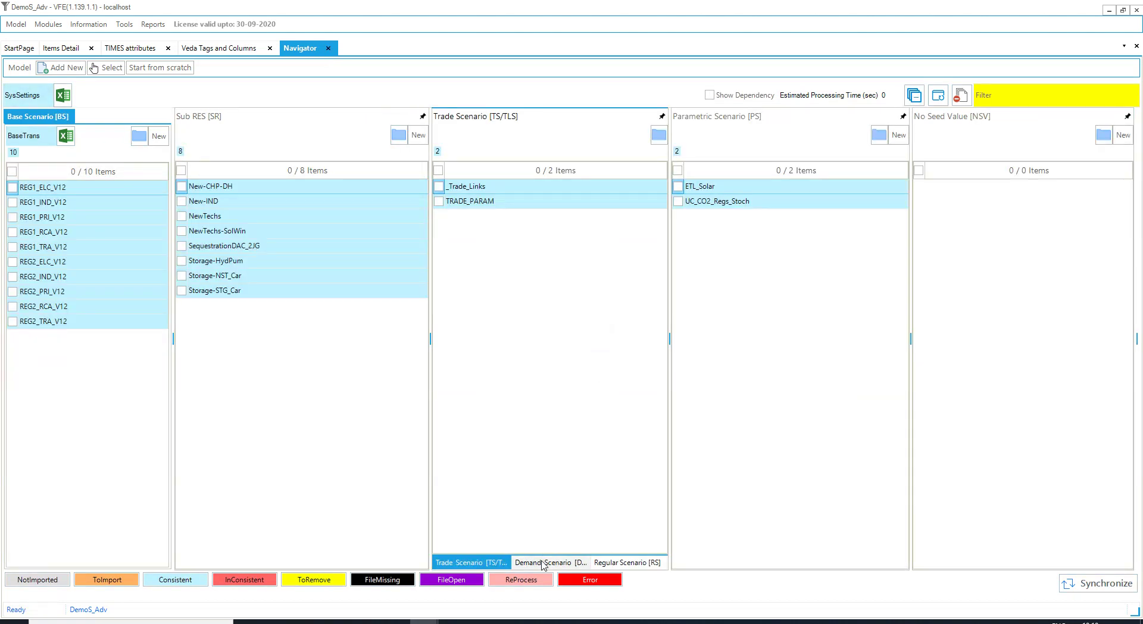
{"action": "left_click", "coordinate": [544, 563]}
{"action": "left_click", "coordinate": [616, 564]}
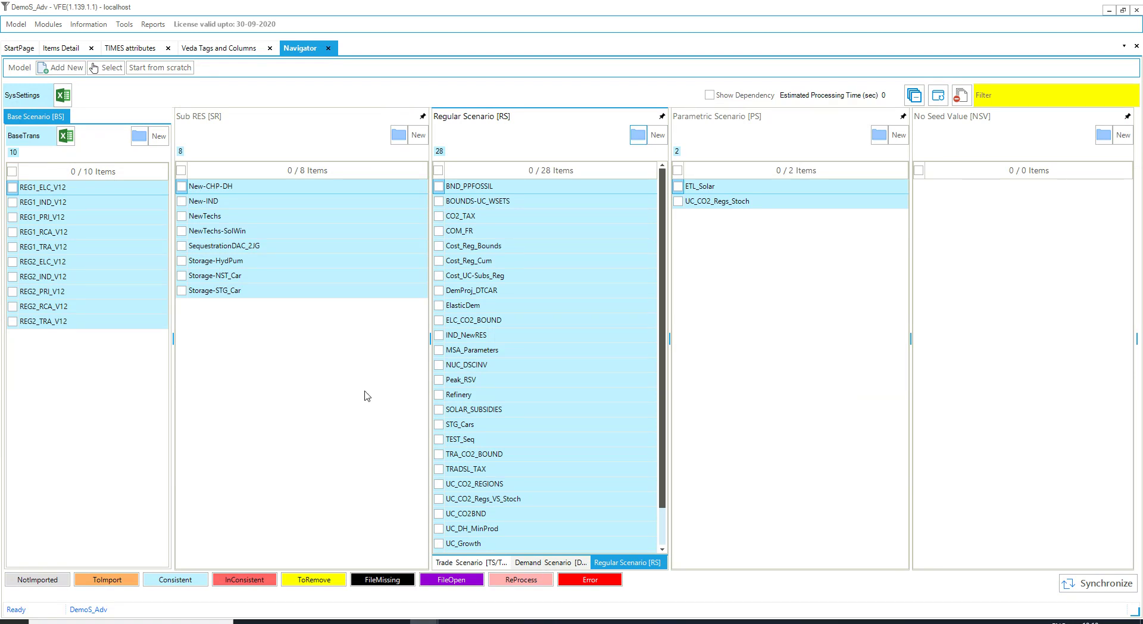
{"action": "left_click", "coordinate": [329, 48]}
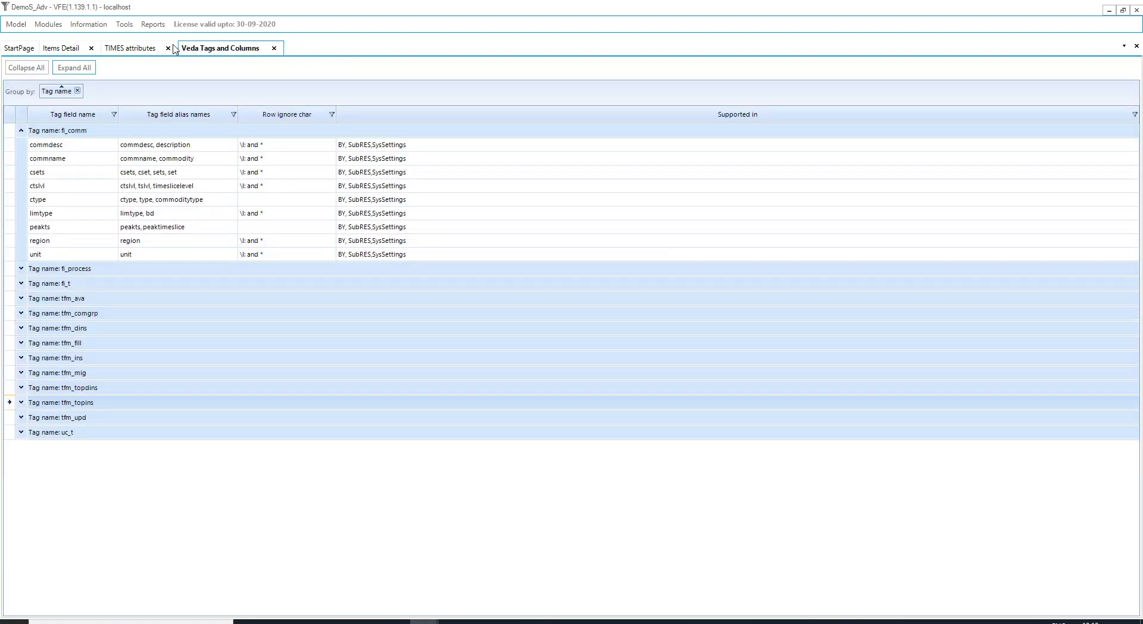
Delete the Navigator form's layout settings in User Options and reopen the Navigator.
{"action": "left_click", "coordinate": [124, 23]}
{"action": "left_click", "coordinate": [137, 41]}
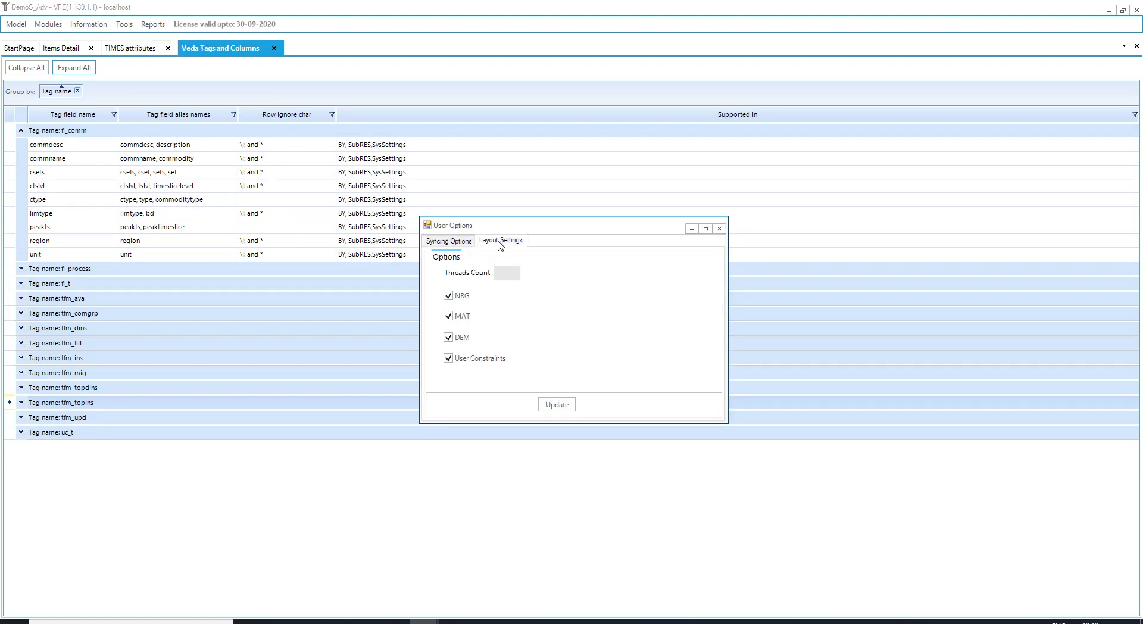
{"action": "left_click", "coordinate": [500, 241]}
{"action": "left_click", "coordinate": [441, 290]}
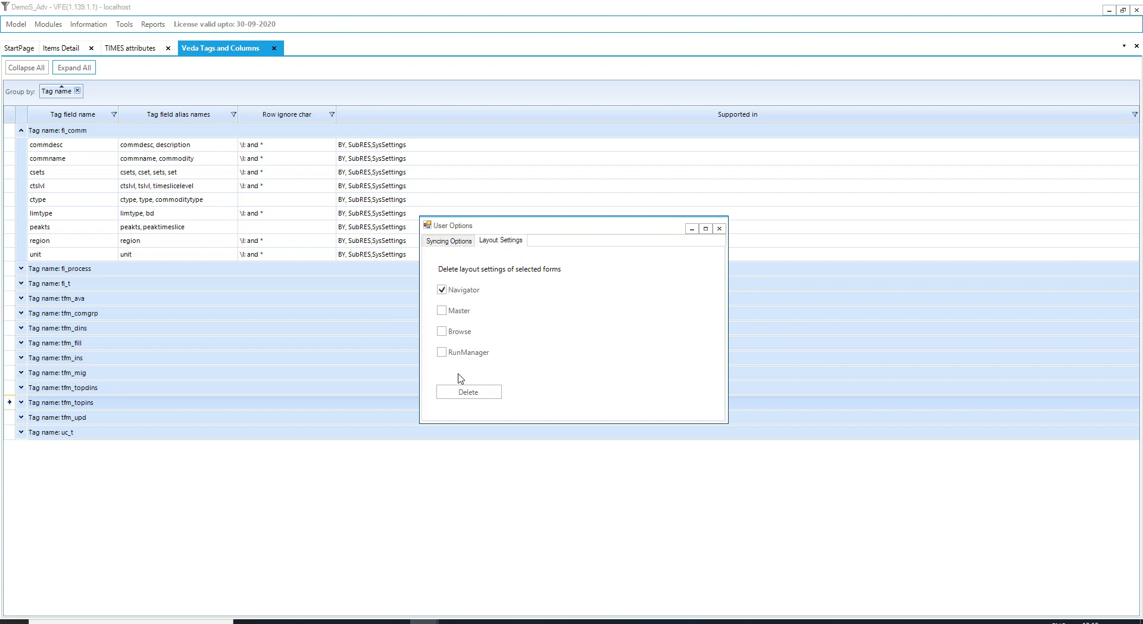
{"action": "left_click", "coordinate": [465, 392]}
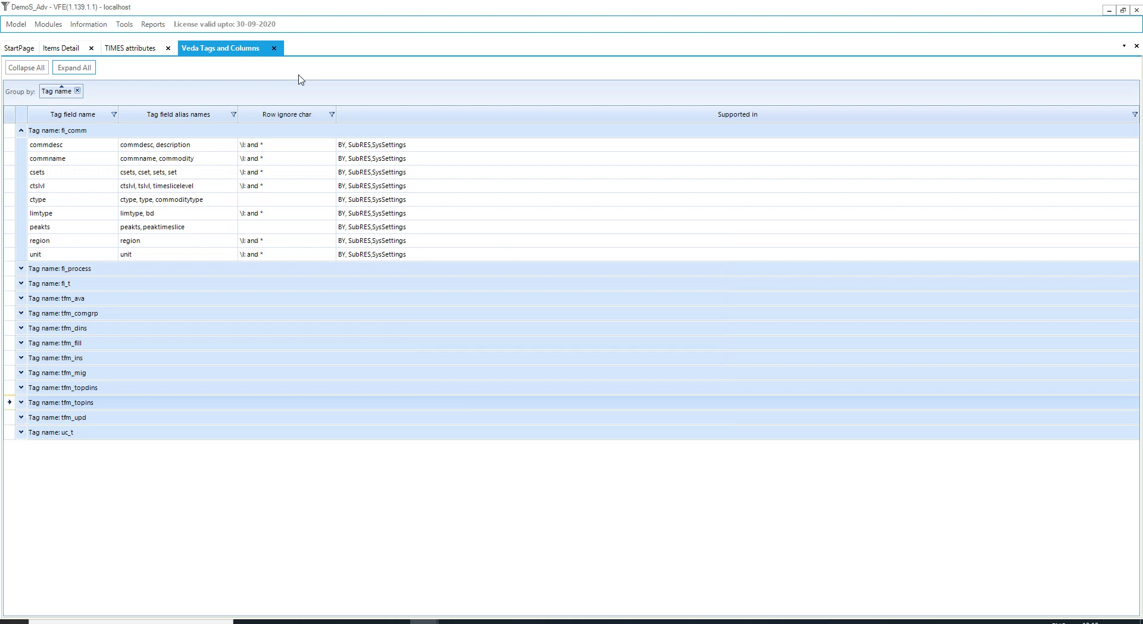
{"action": "key", "text": "F5"}
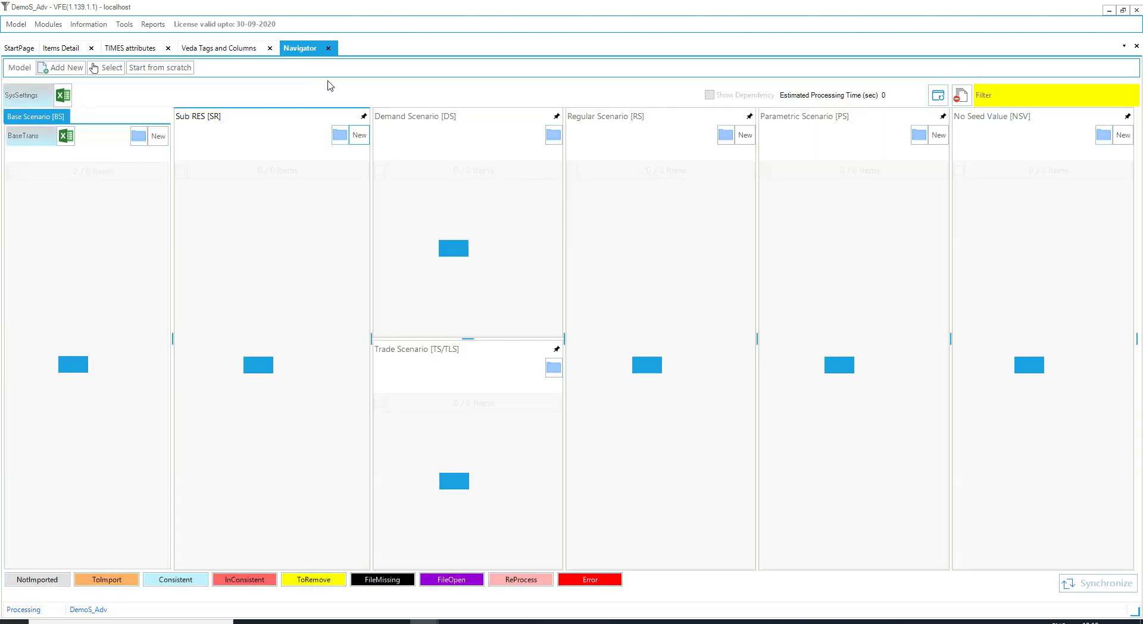
Open the Jacobian Analysis window for DemoS_Adv, read its information, and close it.
{"action": "left_click", "coordinate": [125, 24]}
{"action": "left_click", "coordinate": [135, 26]}
{"action": "left_click", "coordinate": [132, 26]}
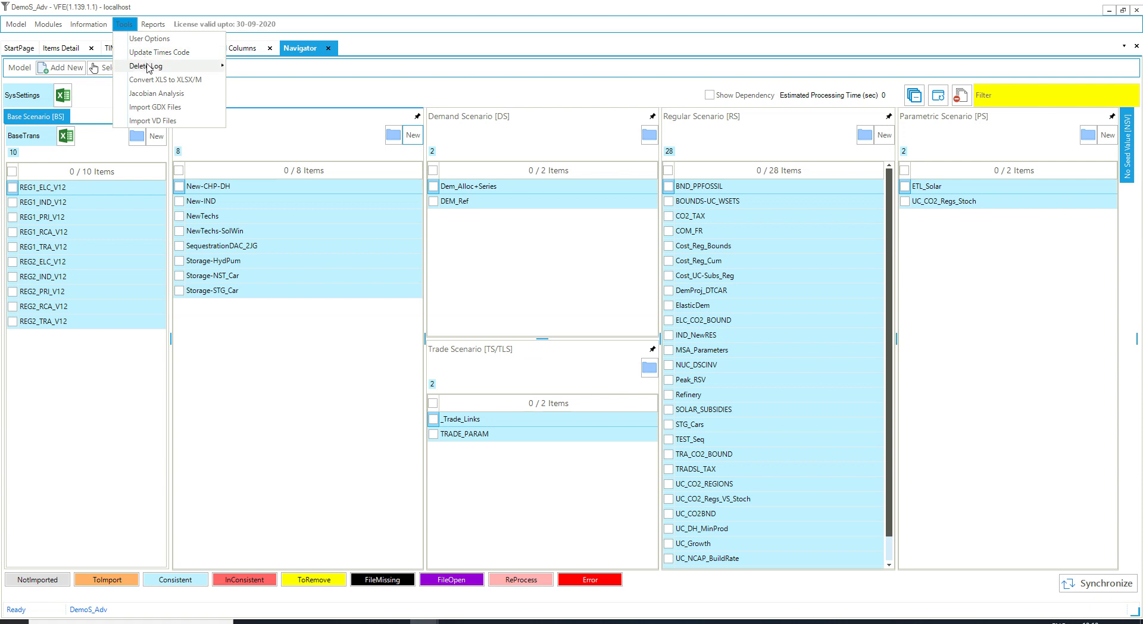
{"action": "mouse_move", "coordinate": [149, 70]}
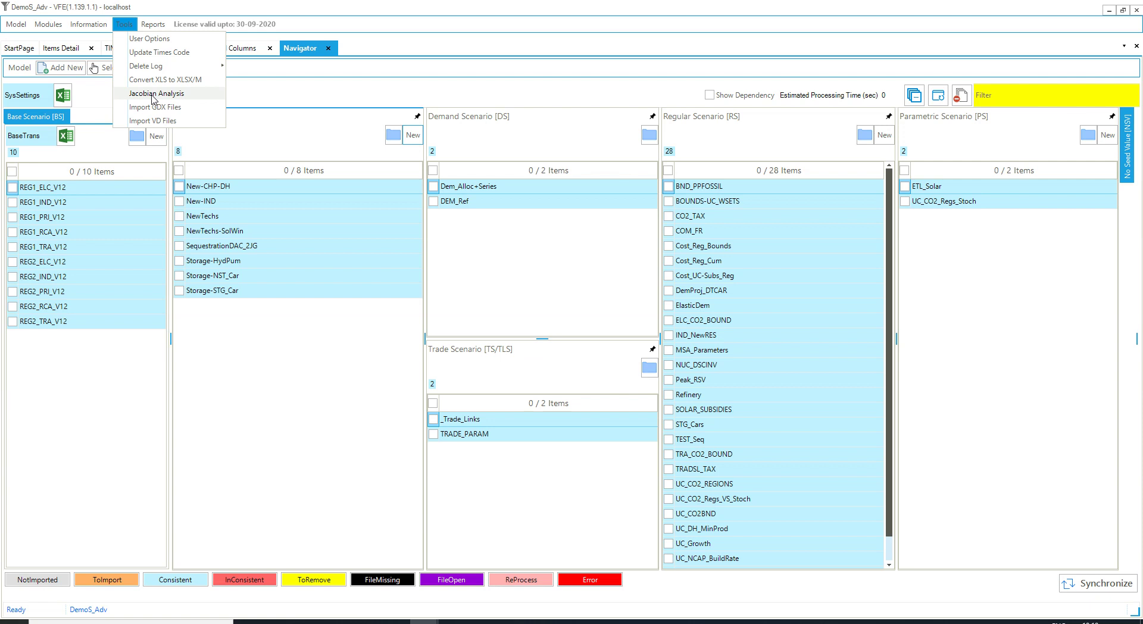
{"action": "left_click", "coordinate": [153, 95]}
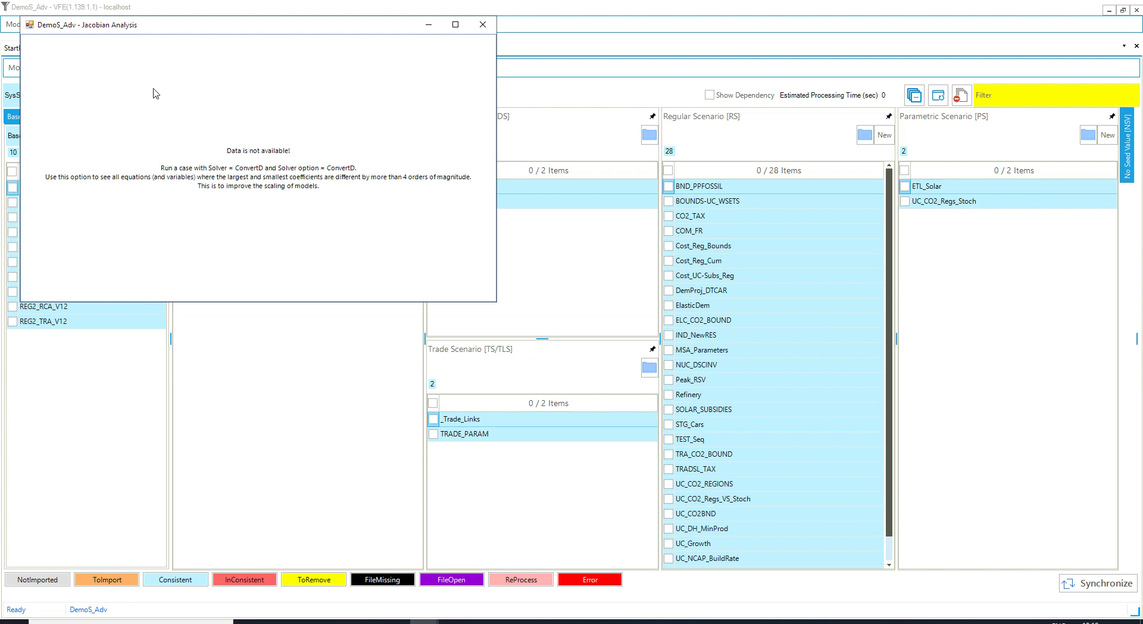
{"action": "left_click", "coordinate": [482, 27]}
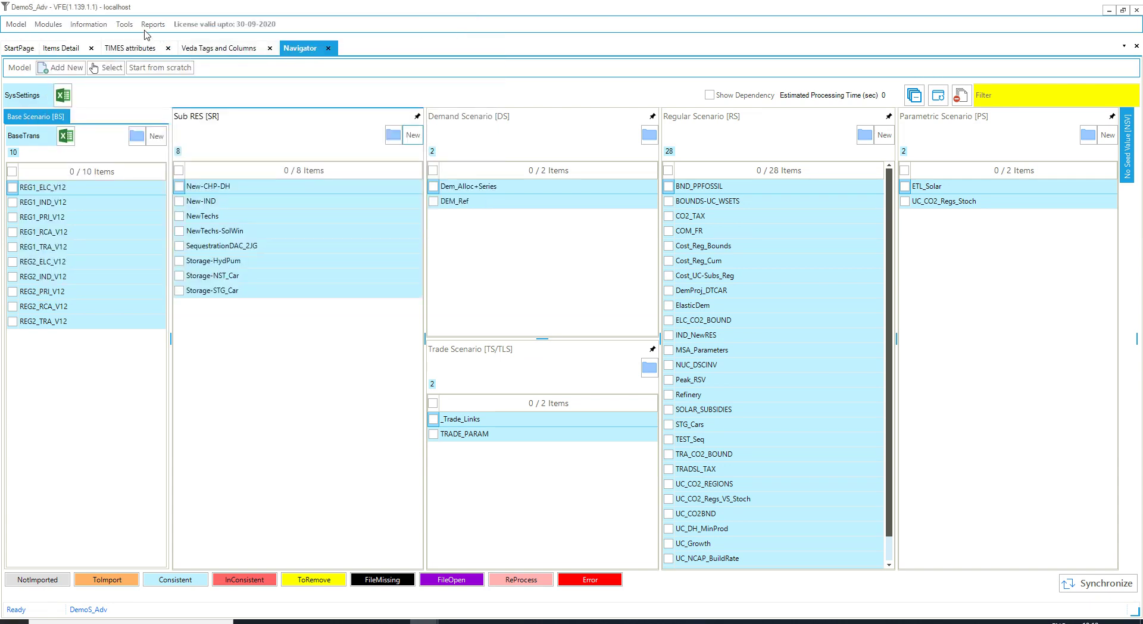
{"action": "left_click", "coordinate": [124, 24]}
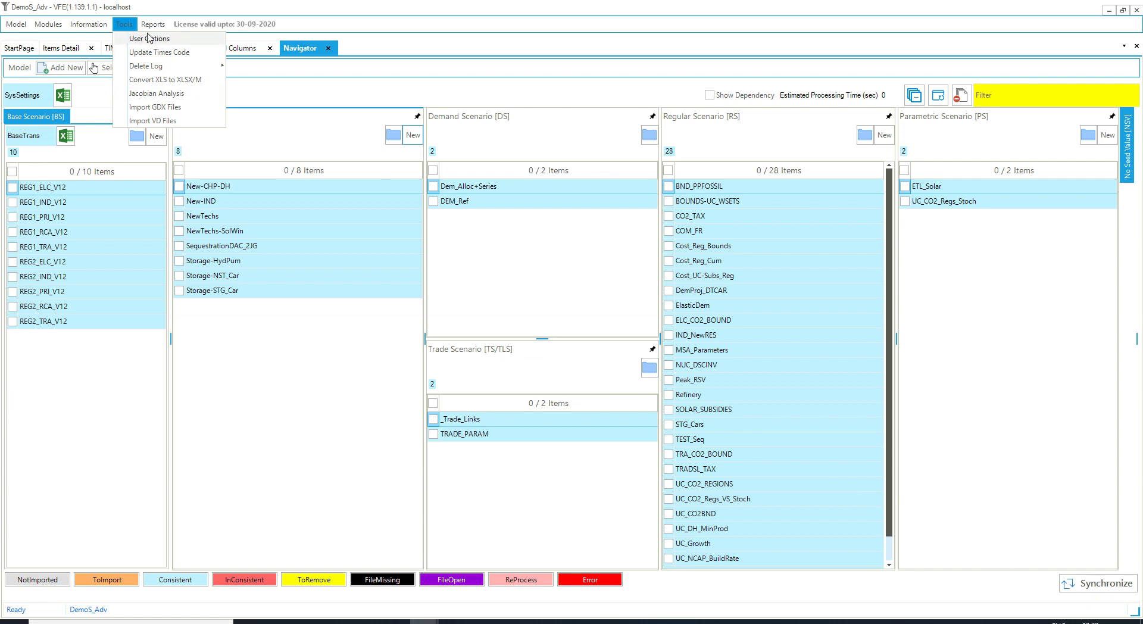
{"action": "mouse_move", "coordinate": [151, 28]}
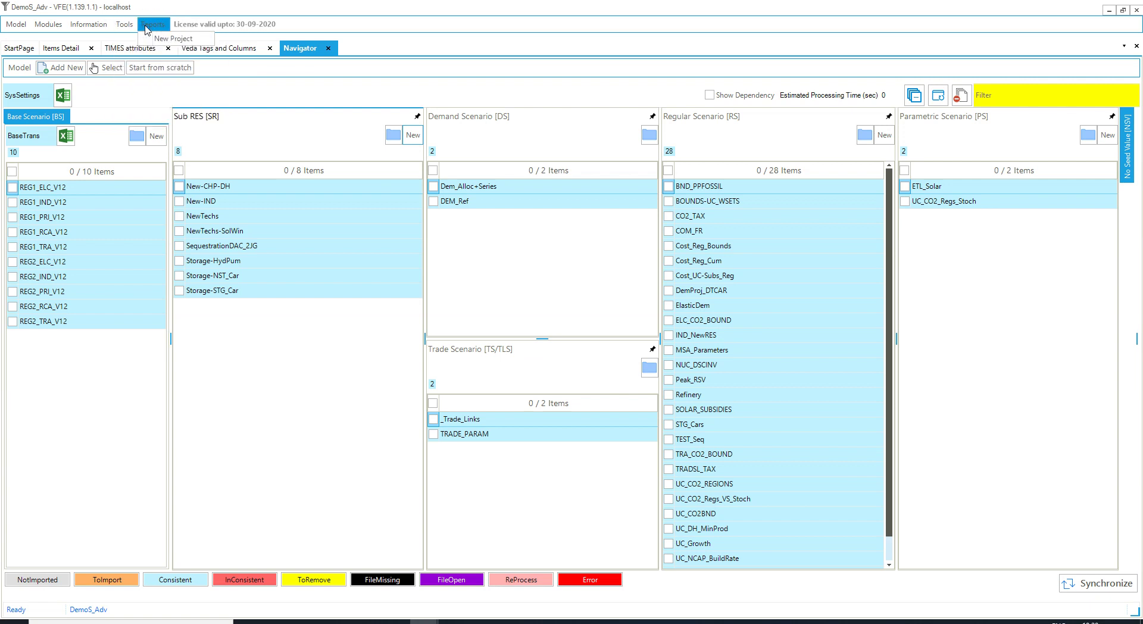
{"action": "mouse_move", "coordinate": [124, 25]}
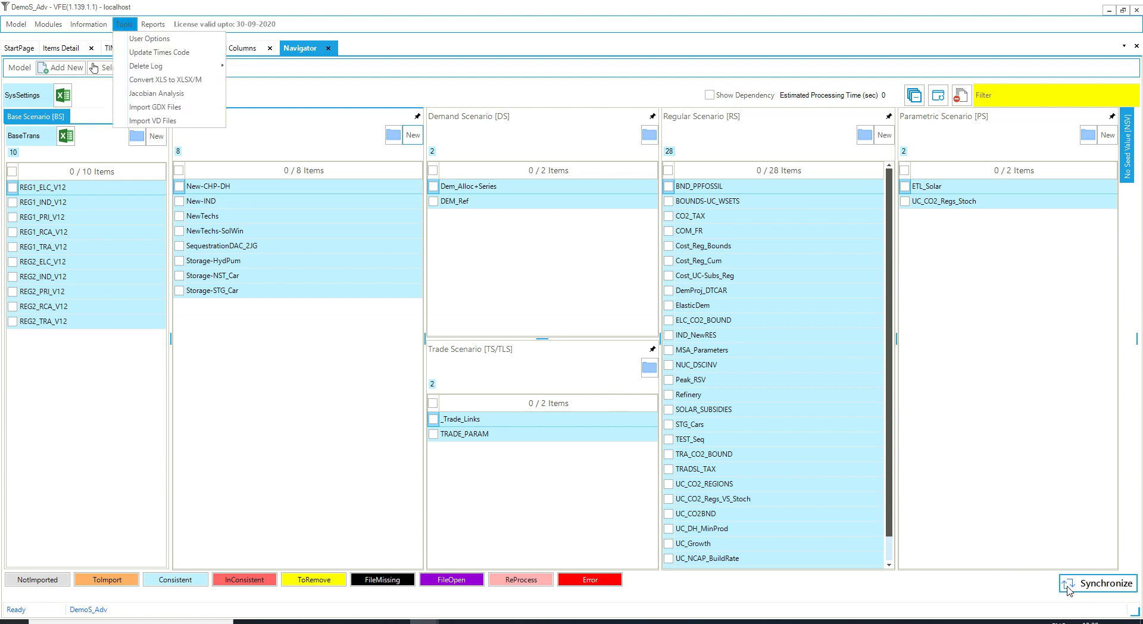